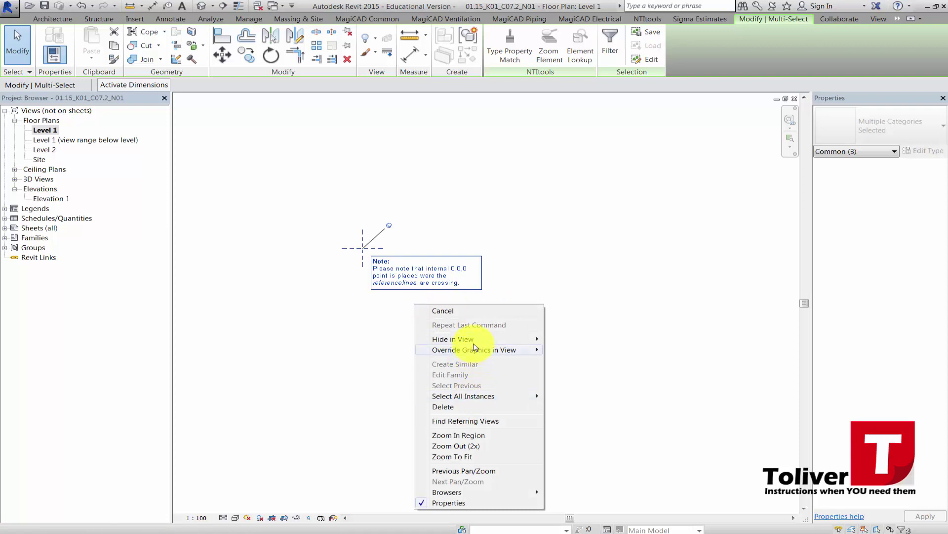
Step: Hide the selected crossing reference planes and origin note as elements in the Level 1 floor plan
{"action": "left_click", "coordinate": [573, 340]}
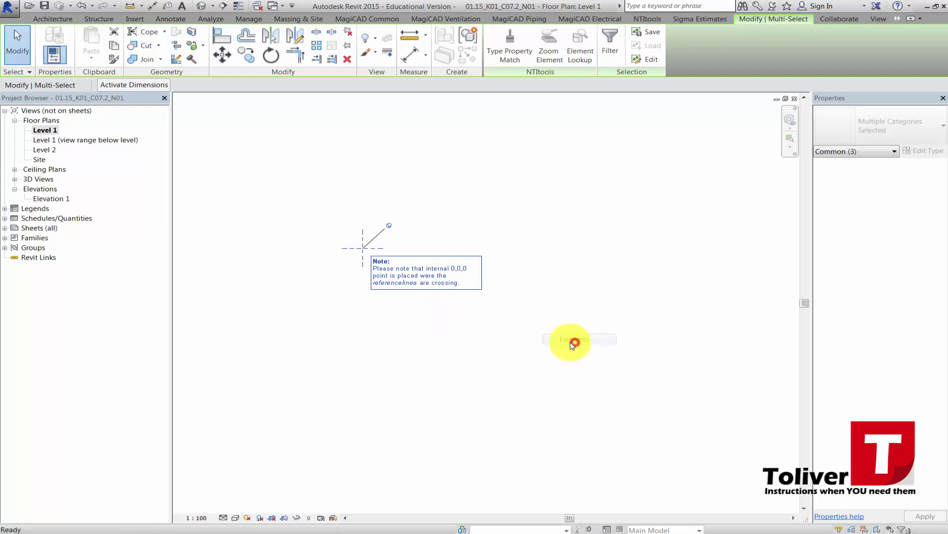
Step: Place a new elevation marker on the north side of the Level 1 plan, opposite the existing Elevation 1 marker
{"action": "scroll", "coordinate": [432, 311], "scroll_direction": "up", "scroll_amount": 5}
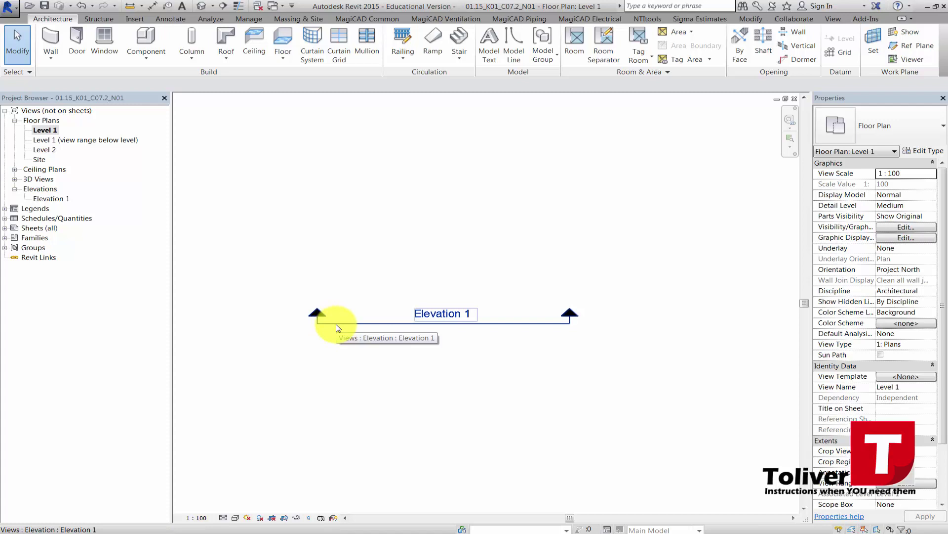
{"action": "scroll", "coordinate": [424, 296], "scroll_direction": "down", "scroll_amount": 4}
{"action": "mouse_move", "coordinate": [397, 287]}
{"action": "middle_mouse_down"}
{"action": "mouse_move", "coordinate": [430, 343]}
{"action": "mouse_move", "coordinate": [408, 367]}
{"action": "middle_mouse_up"}
{"action": "scroll", "coordinate": [430, 343], "scroll_direction": "down", "scroll_amount": 1}
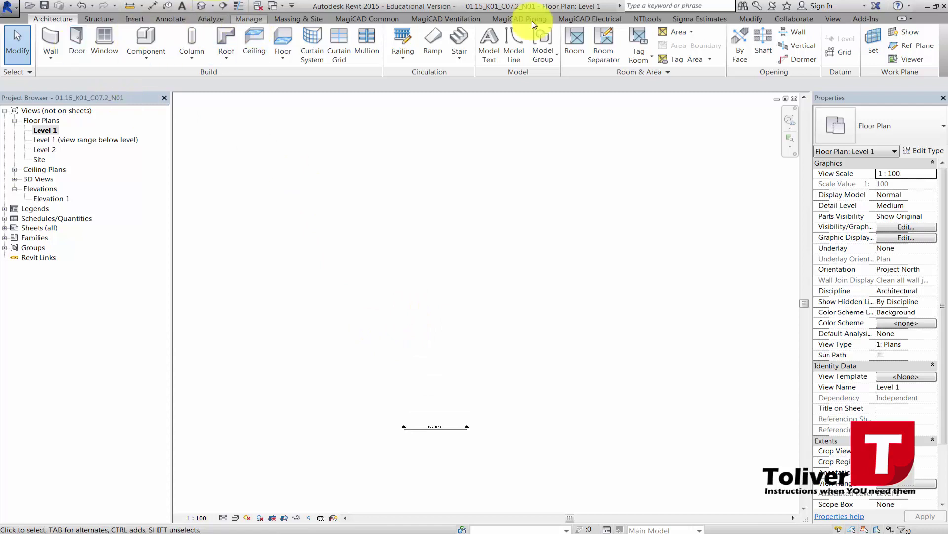
{"action": "left_click", "coordinate": [832, 19]}
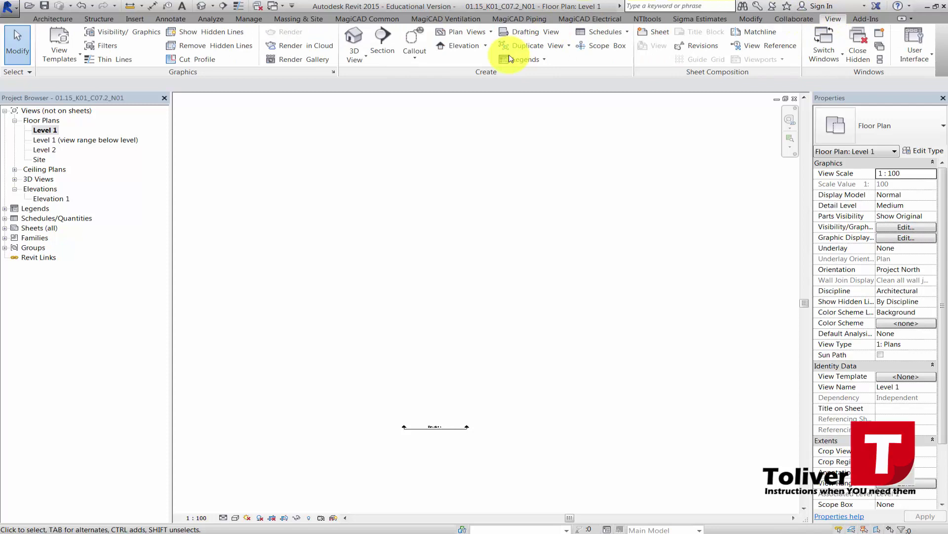
{"action": "left_click", "coordinate": [464, 46]}
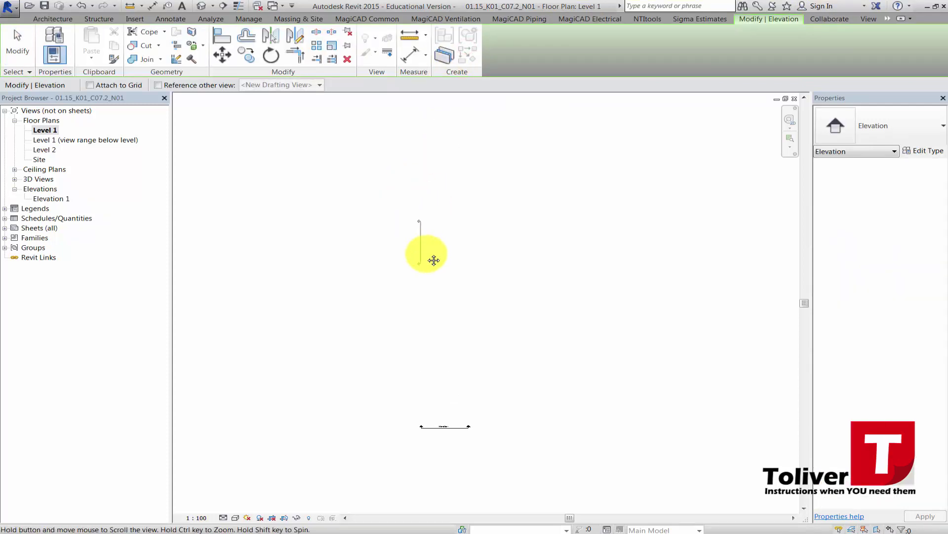
{"action": "scroll", "coordinate": [439, 301], "scroll_direction": "down", "scroll_amount": 1}
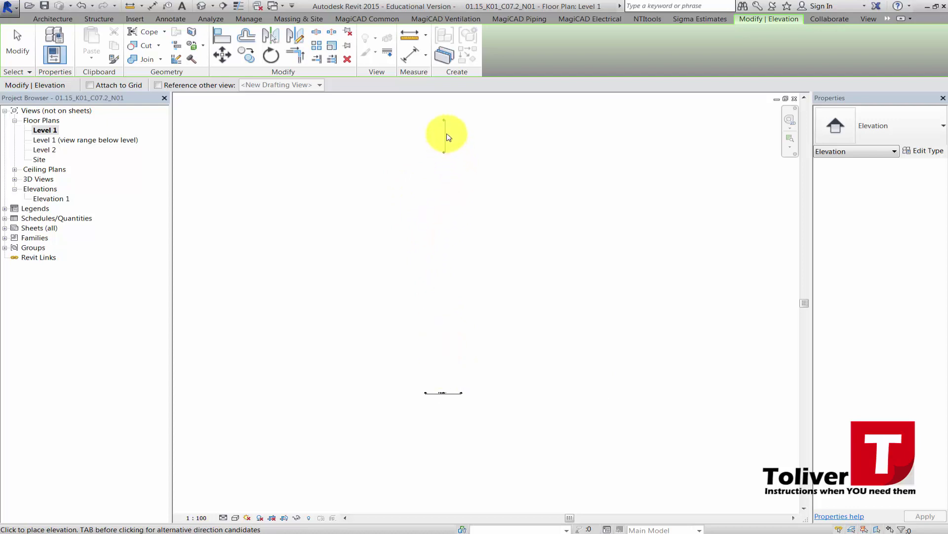
{"action": "left_click", "coordinate": [446, 131]}
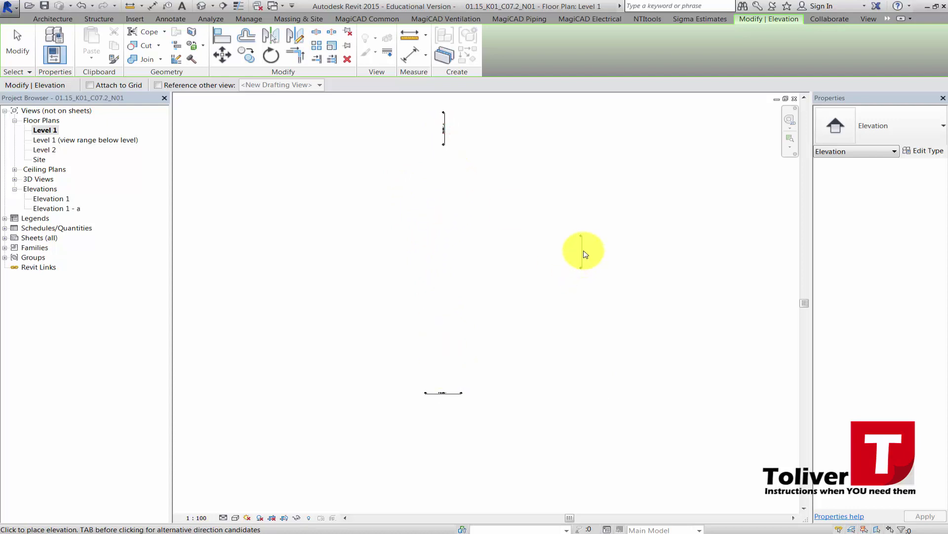
Step: Place two more elevation markers on the east and west sides of the plan and end the Elevation command
{"action": "left_click", "coordinate": [604, 247]}
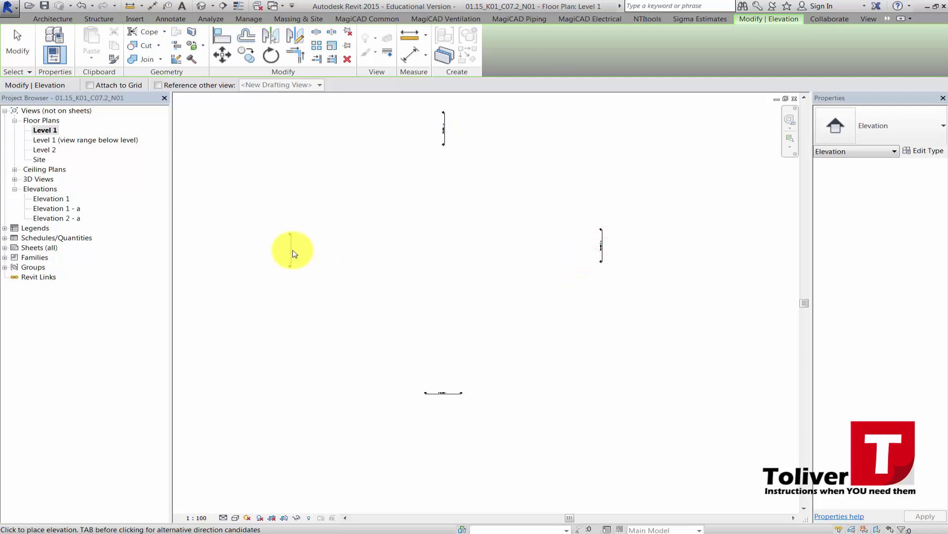
{"action": "left_click", "coordinate": [290, 250]}
{"action": "scroll", "coordinate": [584, 262], "scroll_direction": "up", "scroll_amount": 2}
{"action": "middle_click_drag", "start_coordinate": [585, 262], "coordinate": [636, 275]}
{"action": "scroll", "coordinate": [637, 277], "scroll_direction": "up", "scroll_amount": 1}
{"action": "key", "text": "Escape"}
{"action": "key", "text": "Escape"}
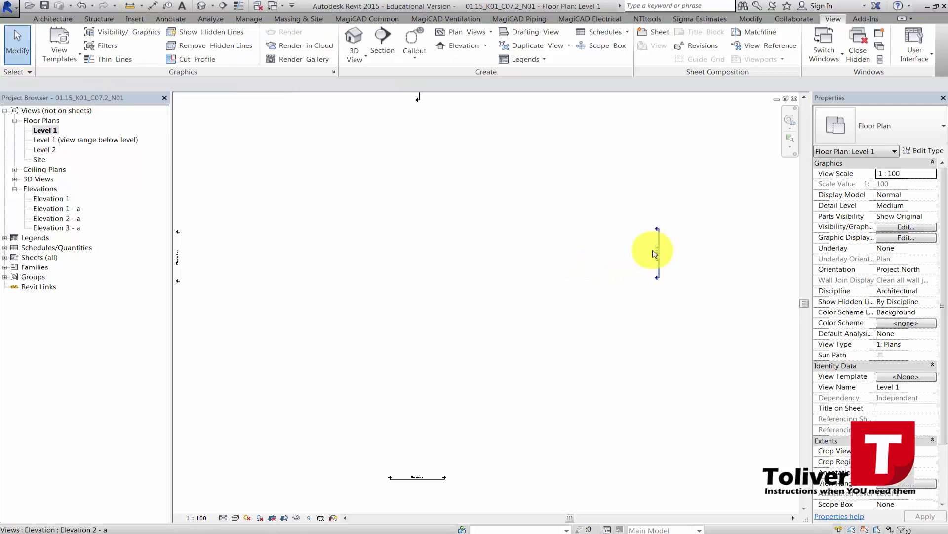
Step: On the north elevation marker, enable the south-facing view and delete the west-facing view Elevation 1 - a
{"action": "middle_click_drag", "start_coordinate": [371, 460], "coordinate": [462, 421]}
{"action": "scroll", "coordinate": [521, 453], "scroll_direction": "up", "scroll_amount": 1}
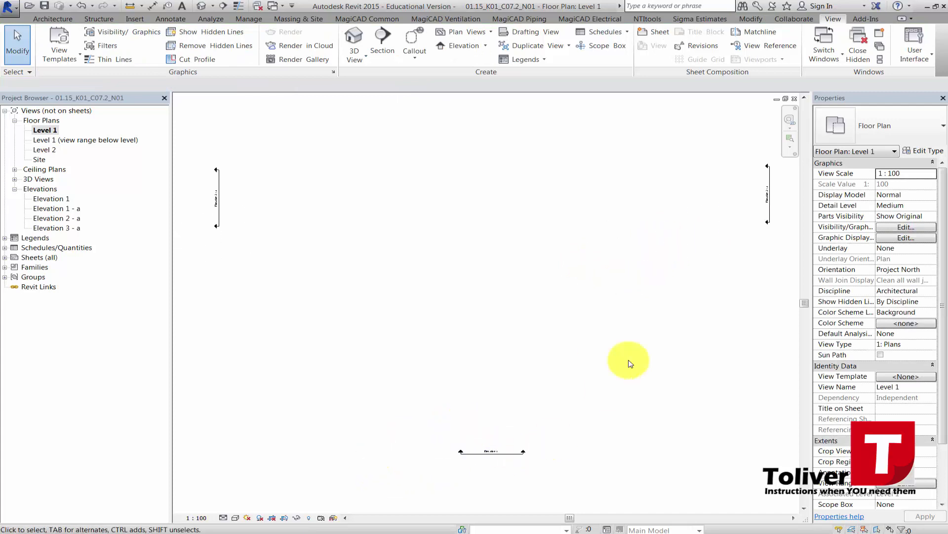
{"action": "scroll", "coordinate": [726, 221], "scroll_direction": "down", "scroll_amount": 1}
{"action": "middle_click_drag", "start_coordinate": [727, 222], "coordinate": [657, 243]}
{"action": "scroll", "coordinate": [439, 230], "scroll_direction": "down", "scroll_amount": 1}
{"action": "middle_click_drag", "start_coordinate": [438, 230], "coordinate": [512, 381]}
{"action": "scroll", "coordinate": [584, 146], "scroll_direction": "up", "scroll_amount": 1}
{"action": "scroll", "coordinate": [584, 146], "scroll_direction": "up", "scroll_amount": 3}
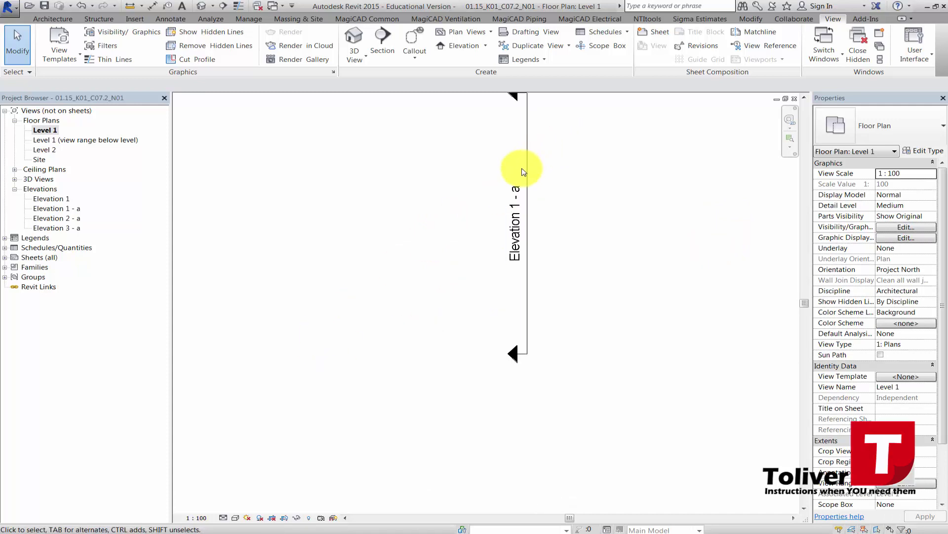
{"action": "scroll", "coordinate": [524, 177], "scroll_direction": "up", "scroll_amount": 1}
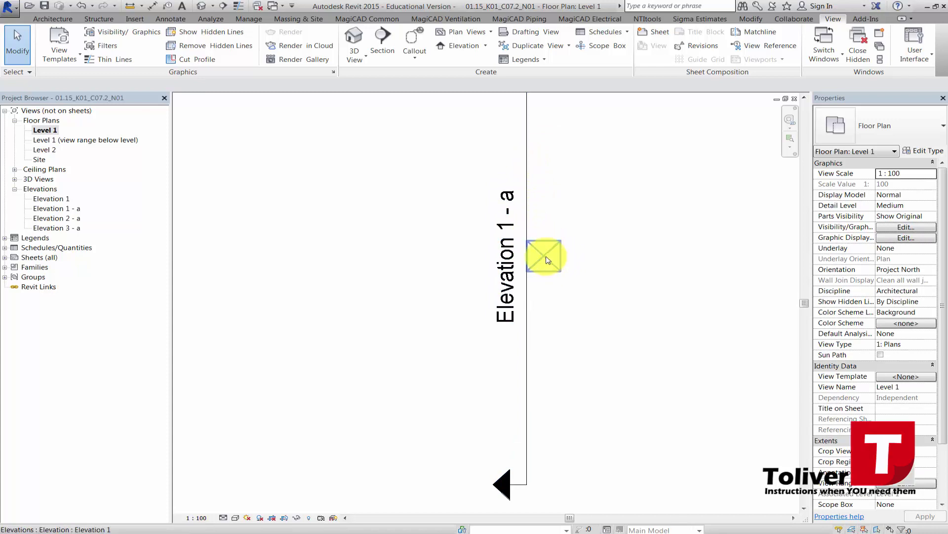
{"action": "left_click", "coordinate": [545, 257]}
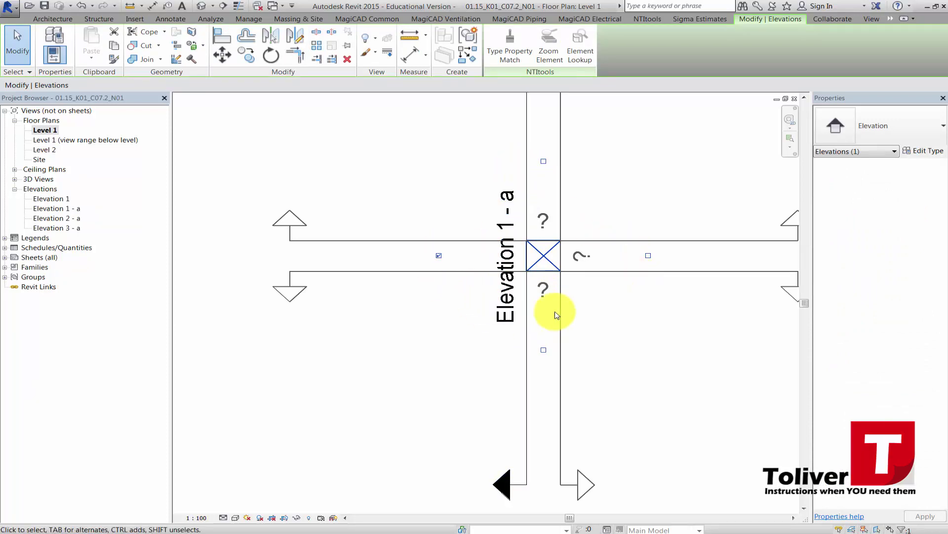
{"action": "left_click", "coordinate": [544, 351]}
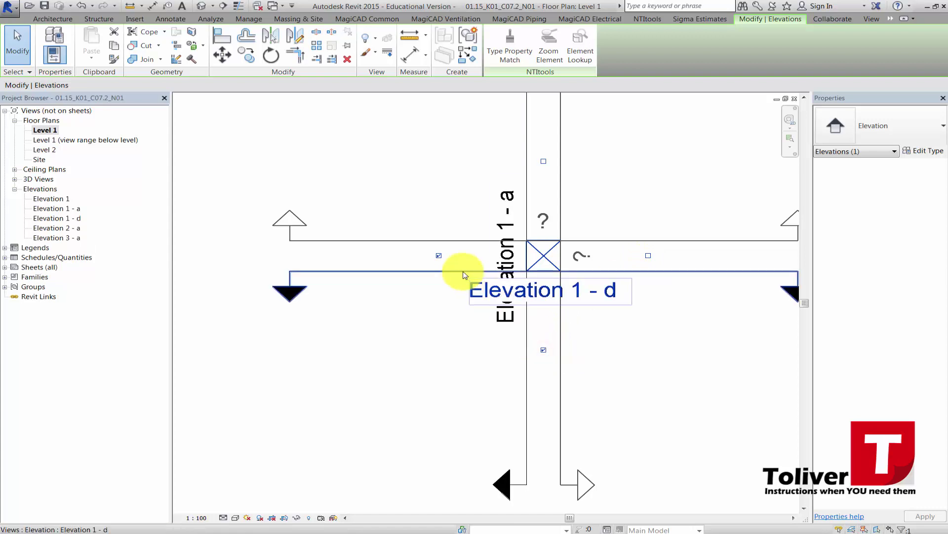
{"action": "left_click", "coordinate": [437, 255]}
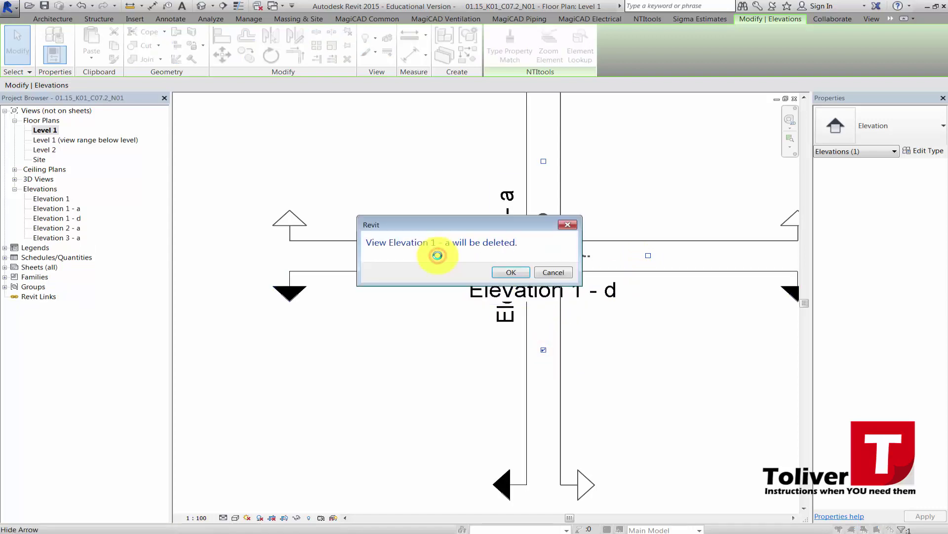
{"action": "left_click_drag", "start_coordinate": [423, 227], "coordinate": [306, 120]}
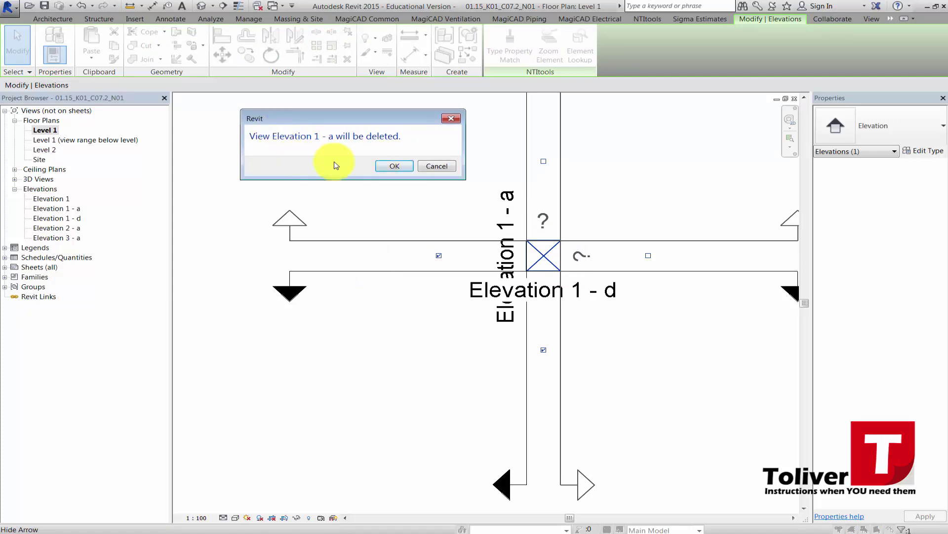
{"action": "left_click", "coordinate": [387, 167]}
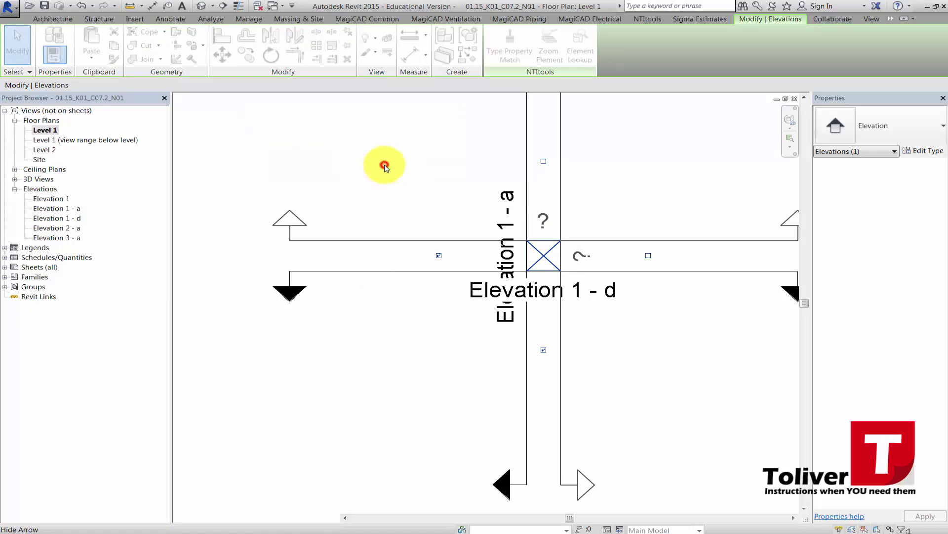
{"action": "scroll", "coordinate": [418, 247], "scroll_direction": "down", "scroll_amount": 2}
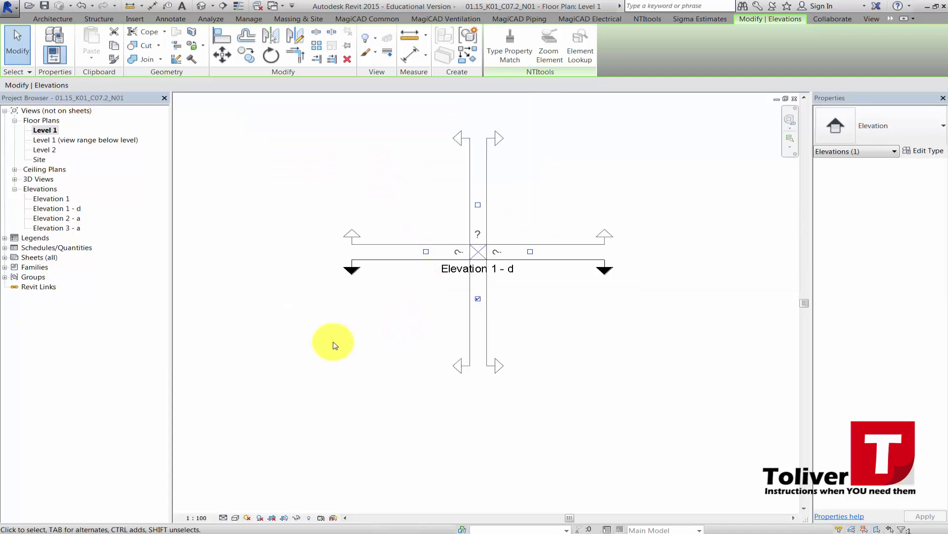
{"action": "left_click", "coordinate": [313, 353]}
Step: On the west elevation marker, enable the east-facing view and delete the west-facing view Elevation 3 - a
{"action": "scroll", "coordinate": [308, 349], "scroll_direction": "down", "scroll_amount": 5}
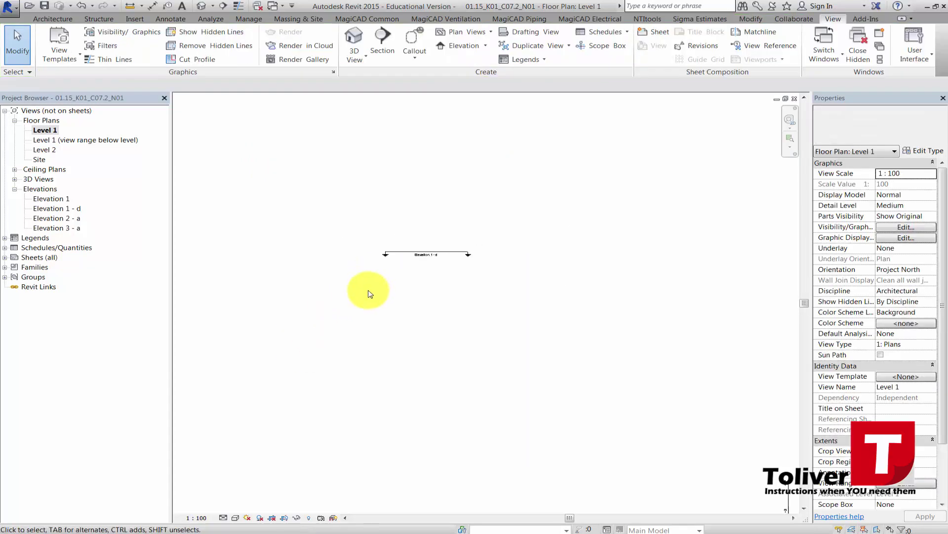
{"action": "scroll", "coordinate": [317, 328], "scroll_direction": "up", "scroll_amount": 7}
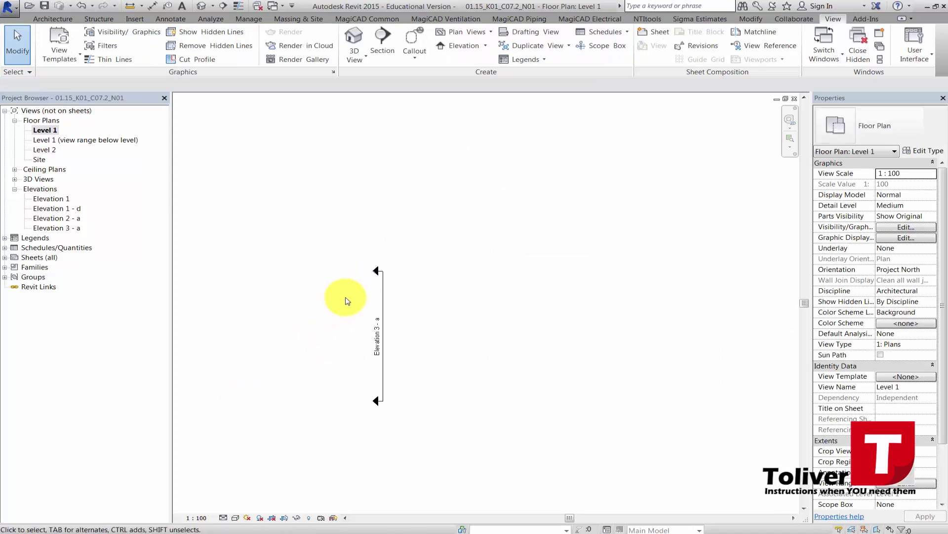
{"action": "scroll", "coordinate": [387, 354], "scroll_direction": "up", "scroll_amount": 4}
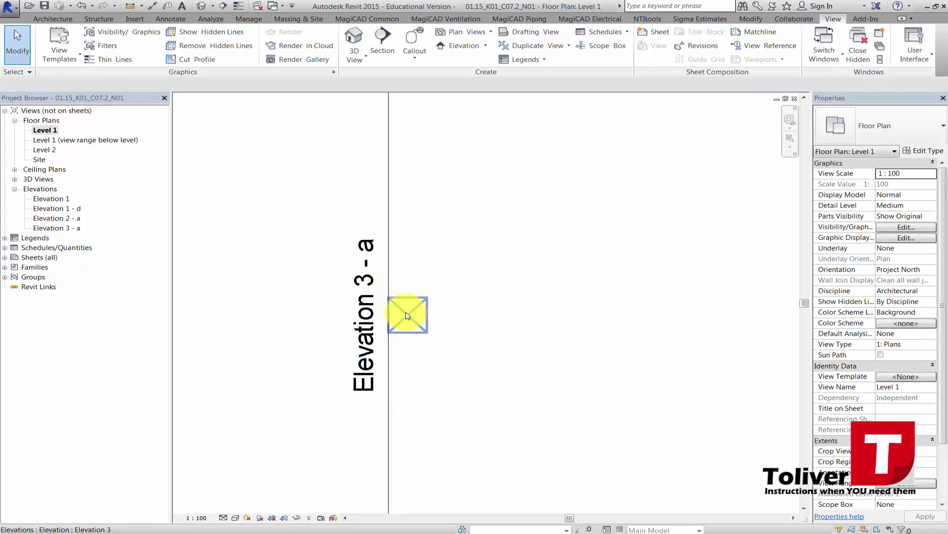
{"action": "left_click", "coordinate": [408, 317]}
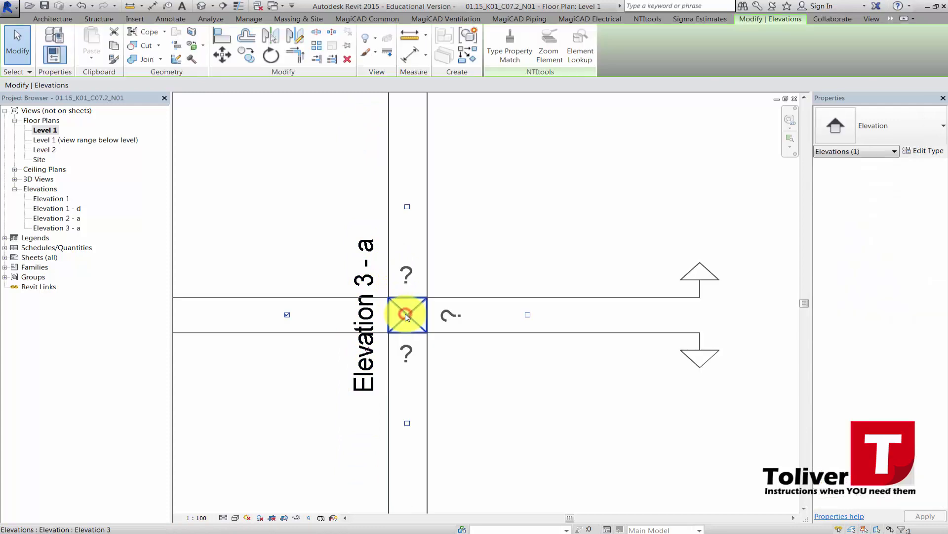
{"action": "left_click", "coordinate": [528, 315]}
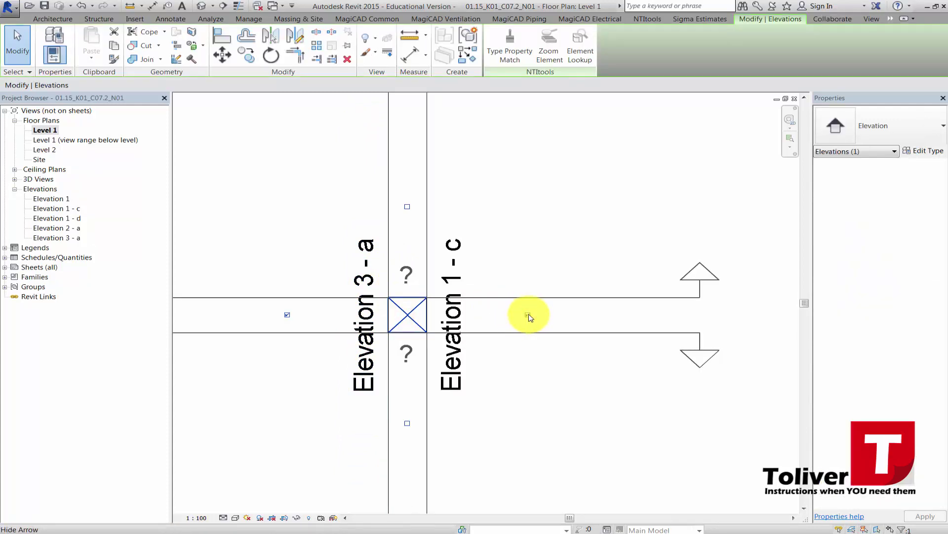
{"action": "left_click", "coordinate": [287, 315]}
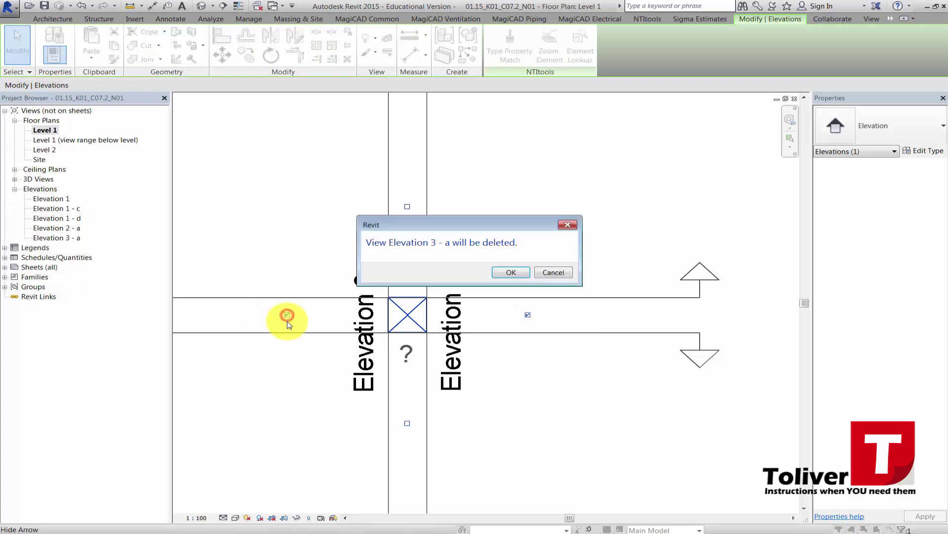
{"action": "left_click", "coordinate": [511, 272]}
{"action": "left_click", "coordinate": [517, 225]}
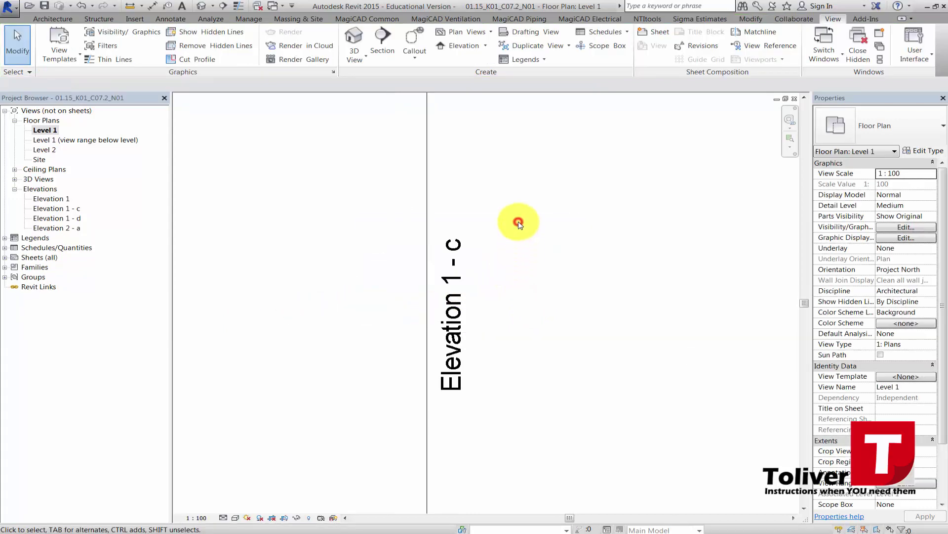
Step: Rename the north marker's elevation view, Elevation 1 - d, as "1. North"
{"action": "scroll", "coordinate": [391, 218], "scroll_direction": "down", "scroll_amount": 5}
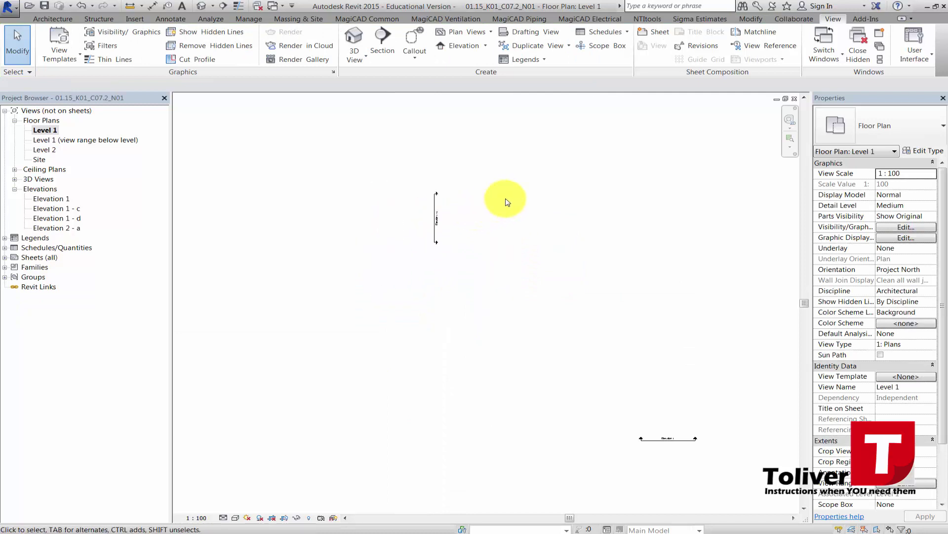
{"action": "scroll", "coordinate": [427, 216], "scroll_direction": "down", "scroll_amount": 3}
{"action": "middle_click_drag", "start_coordinate": [528, 194], "coordinate": [499, 243]}
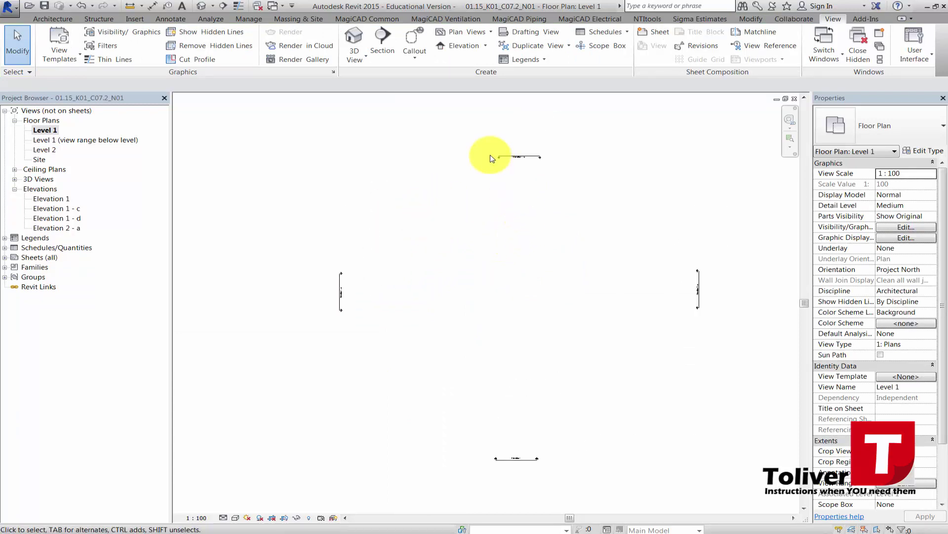
{"action": "scroll", "coordinate": [494, 155], "scroll_direction": "up", "scroll_amount": 7}
{"action": "scroll", "coordinate": [530, 159], "scroll_direction": "up", "scroll_amount": 5}
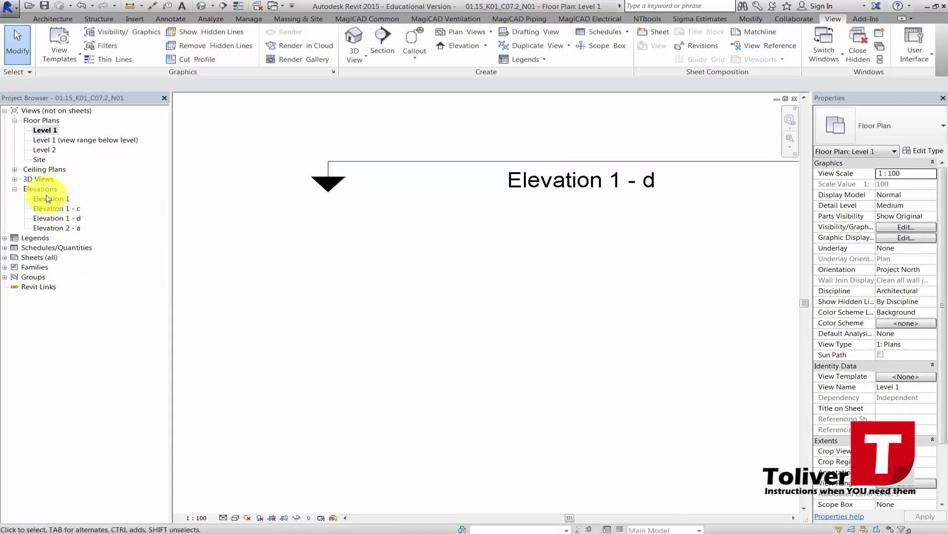
{"action": "left_click", "coordinate": [44, 219]}
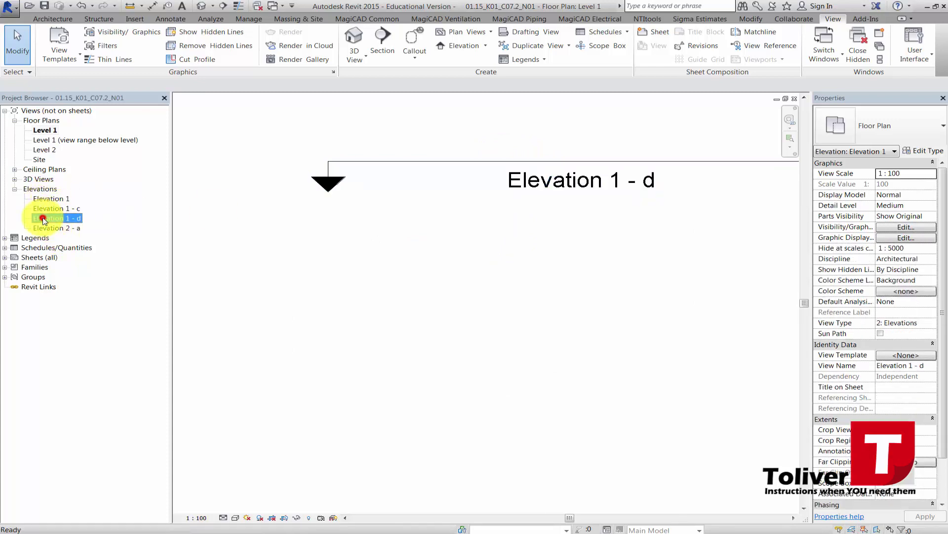
{"action": "double_click", "coordinate": [45, 219]}
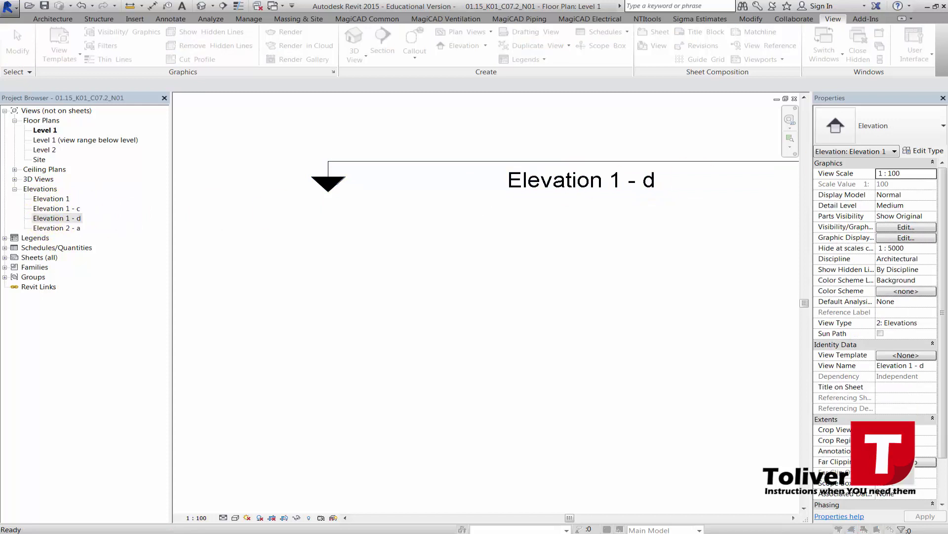
{"action": "left_click_drag", "start_coordinate": [947, 227], "coordinate": [317, 292]}
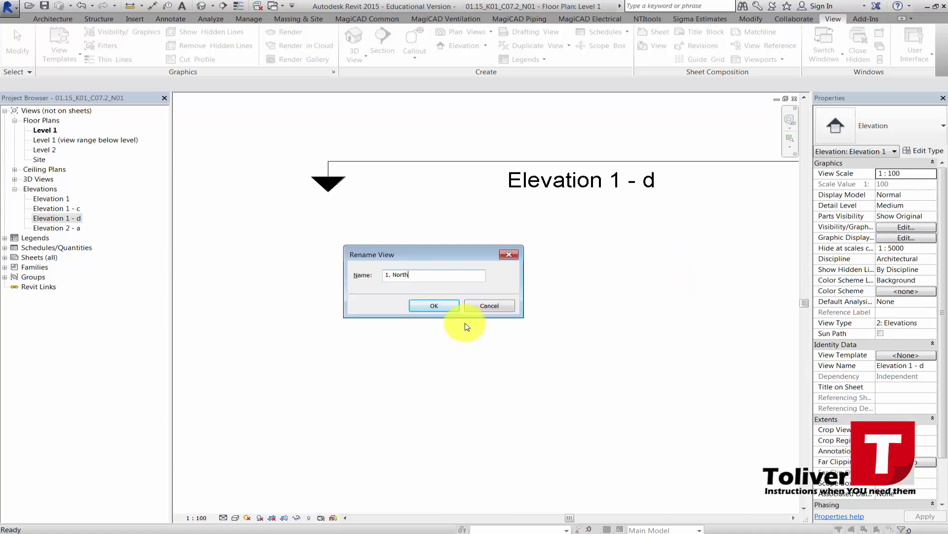
{"action": "left_click", "coordinate": [434, 306]}
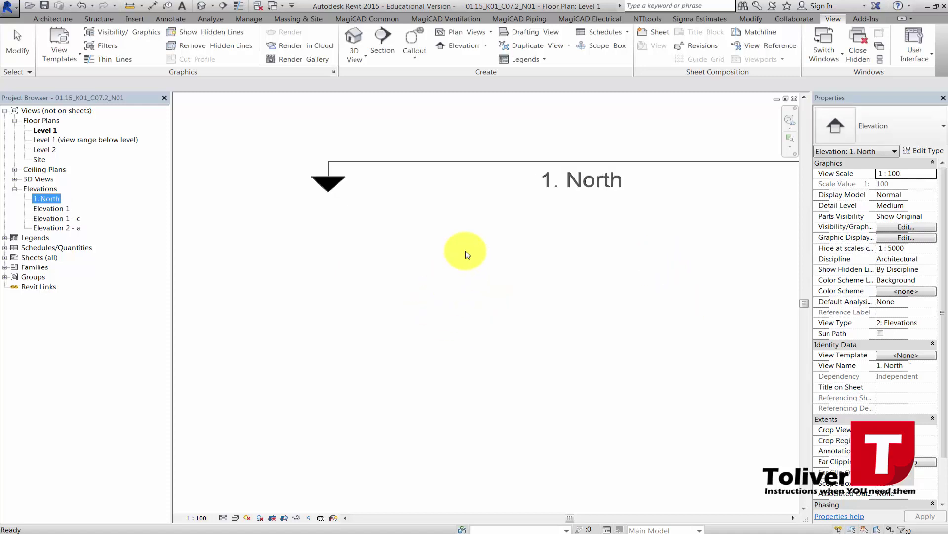
{"action": "mouse_move", "coordinate": [375, 238]}
{"action": "middle_mouse_down"}
{"action": "mouse_move", "coordinate": [400, 251]}
{"action": "mouse_move", "coordinate": [301, 169]}
{"action": "mouse_move", "coordinate": [290, 177]}
{"action": "mouse_move", "coordinate": [529, 300]}
{"action": "middle_mouse_up"}
{"action": "scroll", "coordinate": [467, 260], "scroll_direction": "down", "scroll_amount": 2}
{"action": "scroll", "coordinate": [560, 336], "scroll_direction": "up", "scroll_amount": 5}
{"action": "scroll", "coordinate": [509, 342], "scroll_direction": "up", "scroll_amount": 1}
{"action": "scroll", "coordinate": [451, 299], "scroll_direction": "down", "scroll_amount": 2}
{"action": "left_click", "coordinate": [46, 228]}
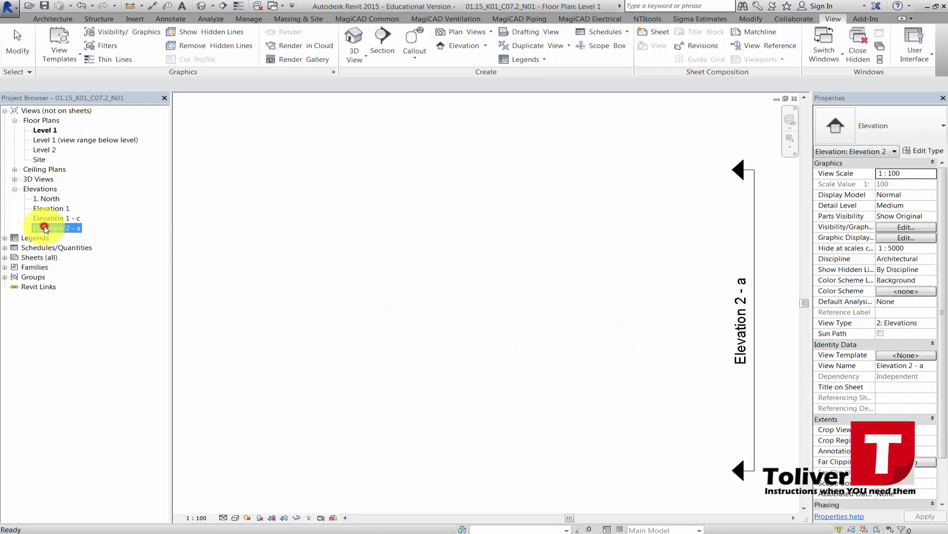
{"action": "key", "text": "F2"}
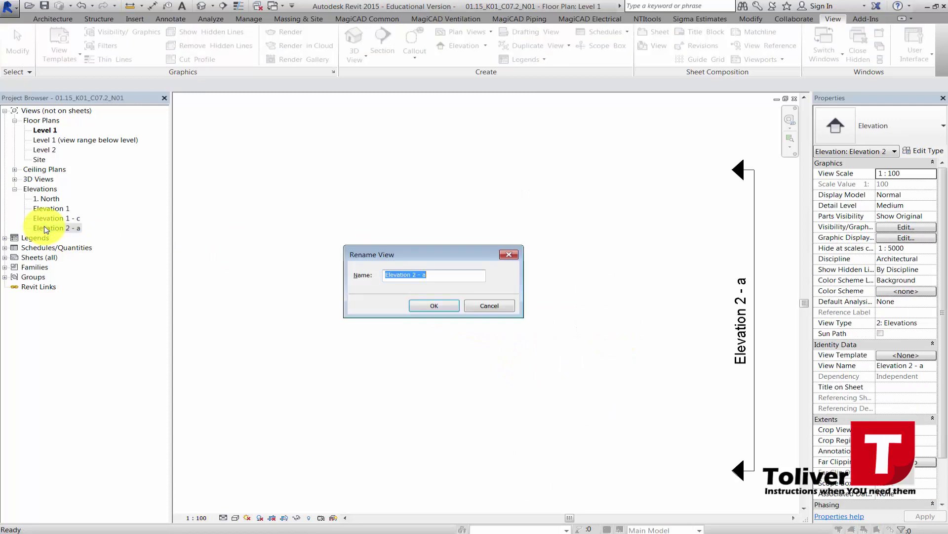
{"action": "left_click_drag", "start_coordinate": [434, 264], "coordinate": [419, 240]}
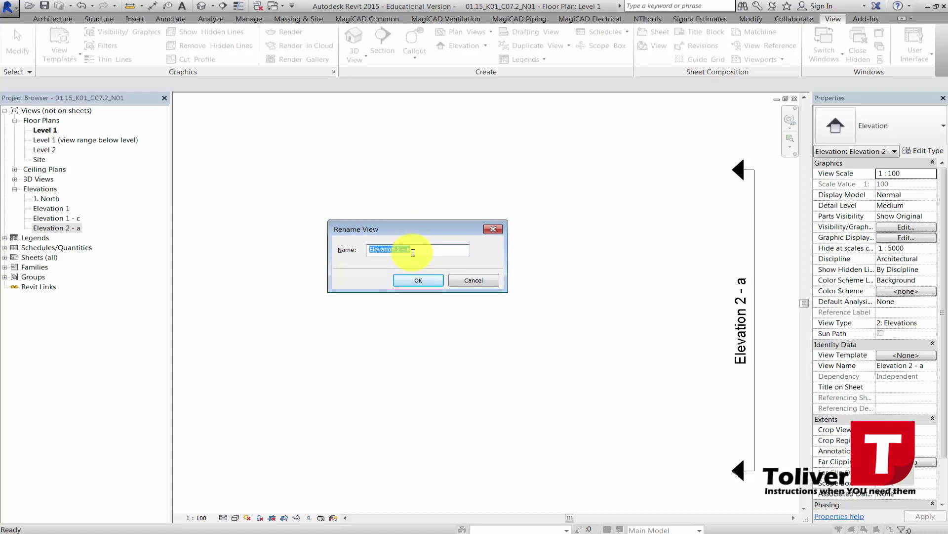
{"action": "left_click", "coordinate": [465, 284]}
{"action": "left_click", "coordinate": [436, 267]}
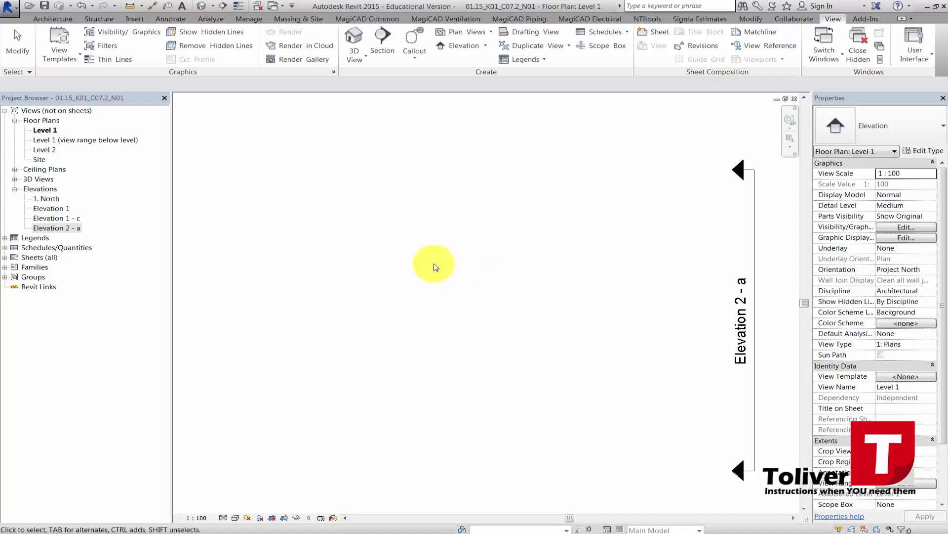
Step: Rename the east marker's elevation view, Elevation 2 - a, as "3. Elevation East"
{"action": "scroll", "coordinate": [432, 267], "scroll_direction": "down", "scroll_amount": 2}
{"action": "scroll", "coordinate": [385, 256], "scroll_direction": "down", "scroll_amount": 10}
{"action": "middle_click_drag", "start_coordinate": [380, 257], "coordinate": [574, 262]}
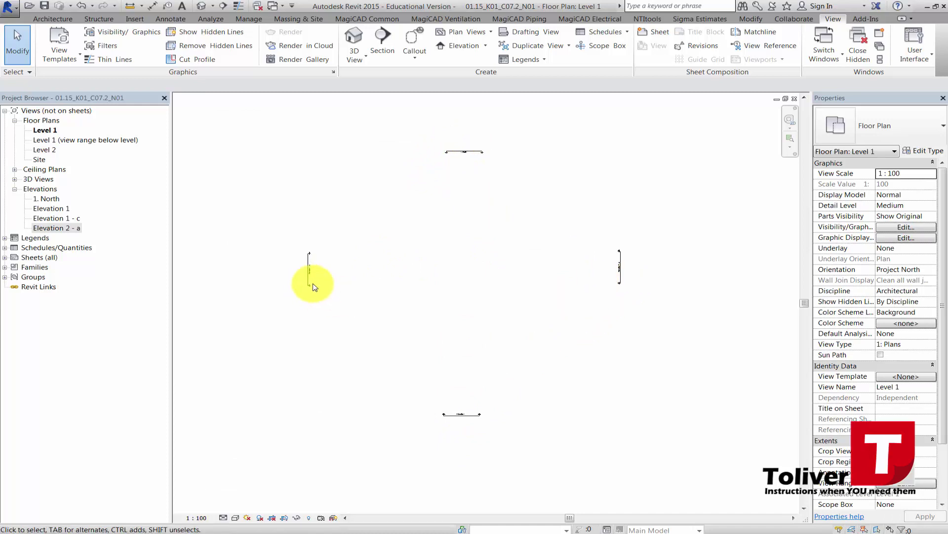
{"action": "scroll", "coordinate": [625, 267], "scroll_direction": "up", "scroll_amount": 6}
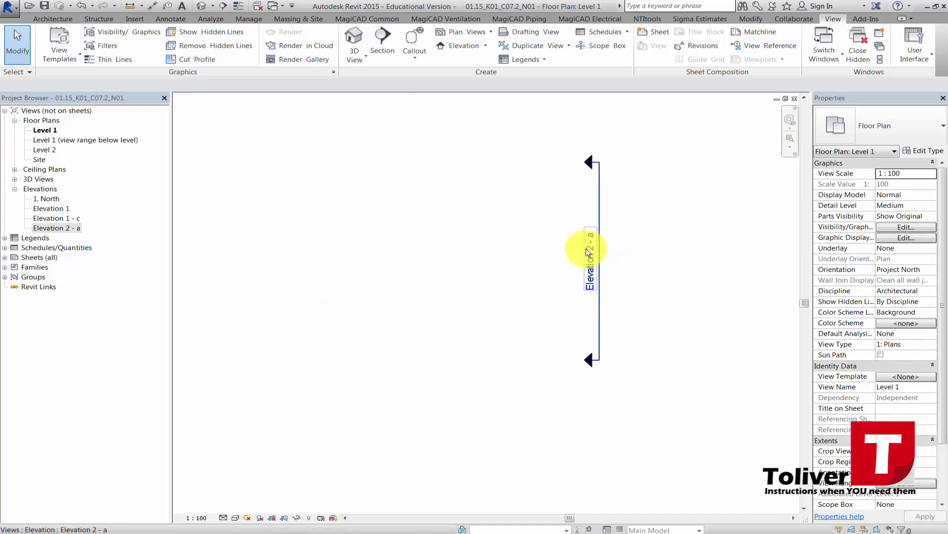
{"action": "scroll", "coordinate": [588, 266], "scroll_direction": "up", "scroll_amount": 2}
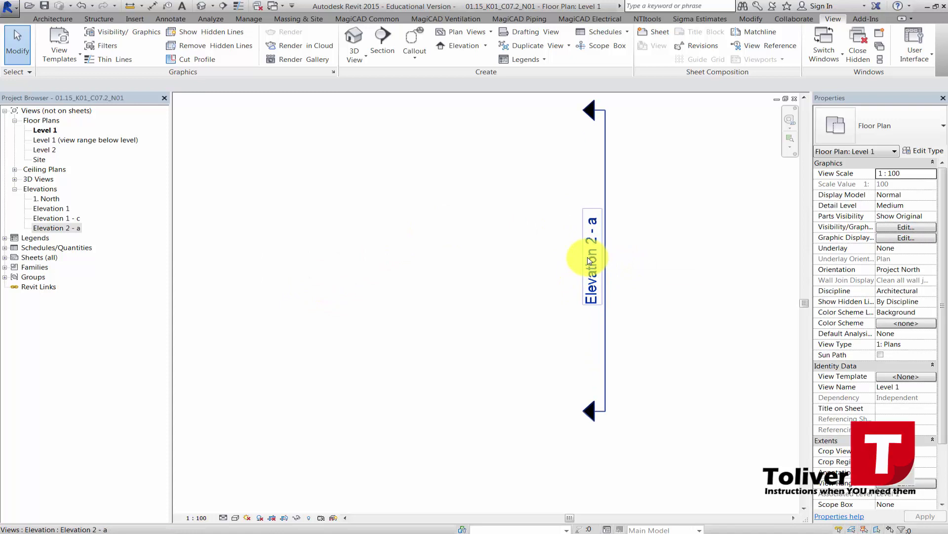
{"action": "left_click", "coordinate": [56, 228]}
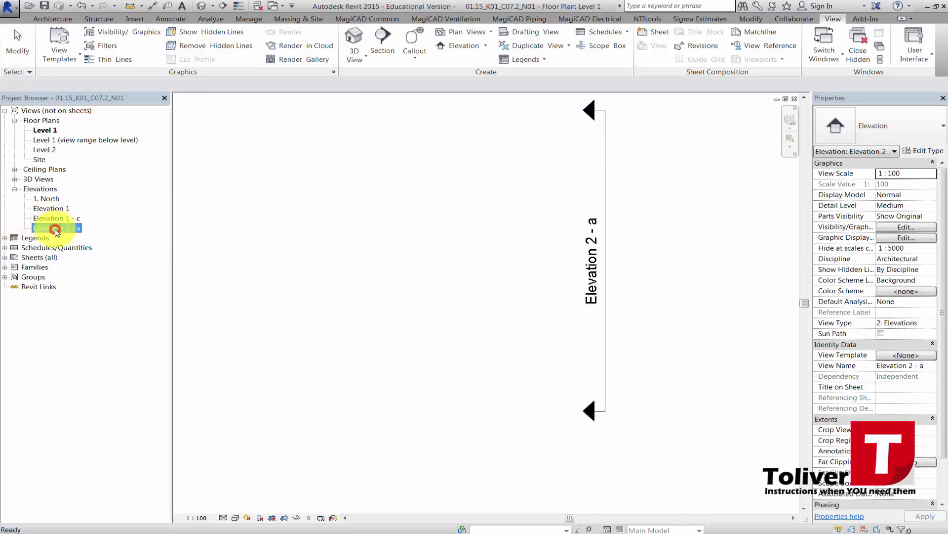
{"action": "key", "text": "F2"}
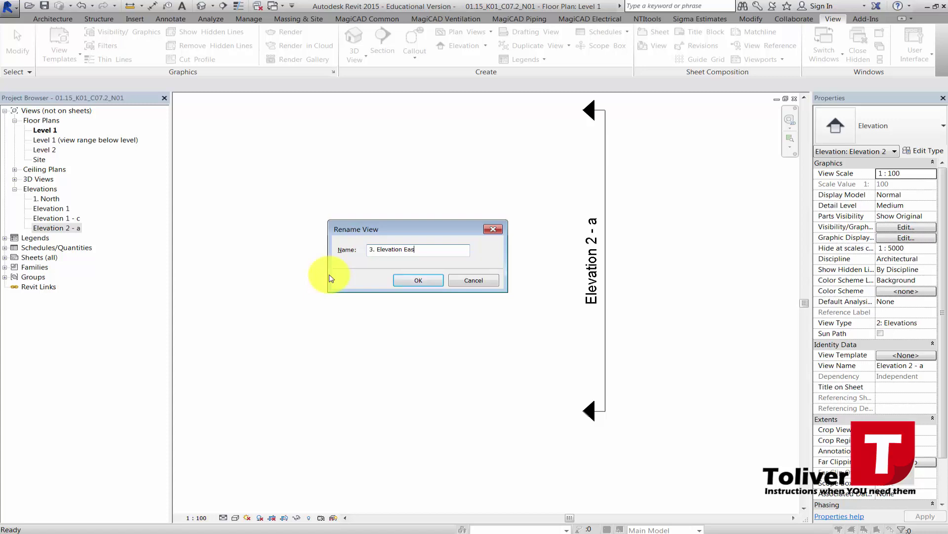
{"action": "left_click", "coordinate": [405, 280]}
Step: Rename the elevation view 1. North as "1. Elevation - North"
{"action": "left_click", "coordinate": [49, 198]}
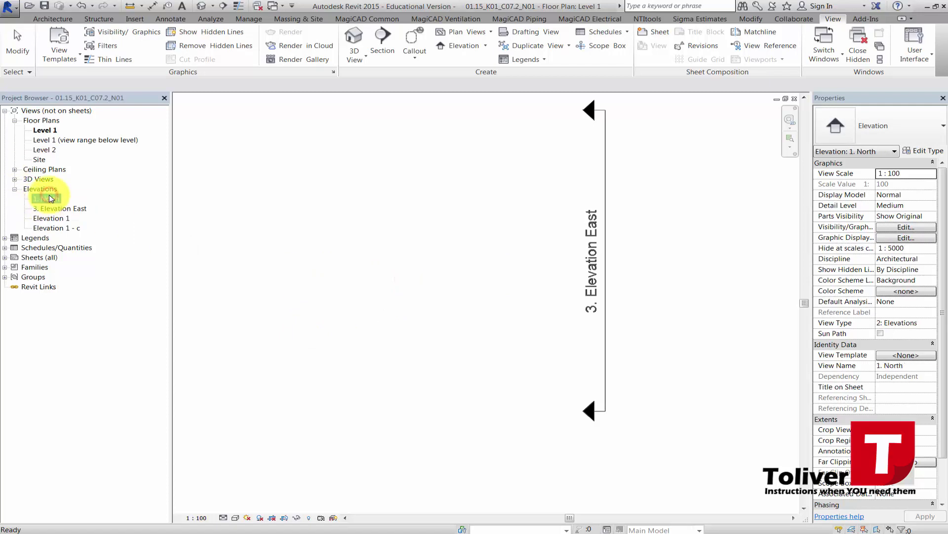
{"action": "key", "text": "F2"}
{"action": "left_click", "coordinate": [376, 252]}
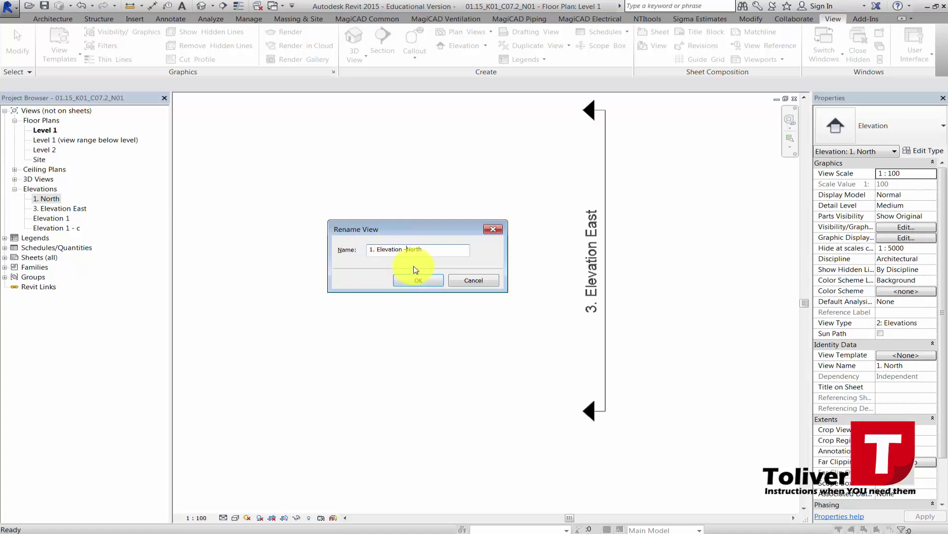
{"action": "left_click", "coordinate": [419, 286]}
Step: Add a hyphen to the east elevation view's name so it reads "3. Elevation - East"
{"action": "left_click", "coordinate": [70, 210]}
{"action": "key", "text": "F2"}
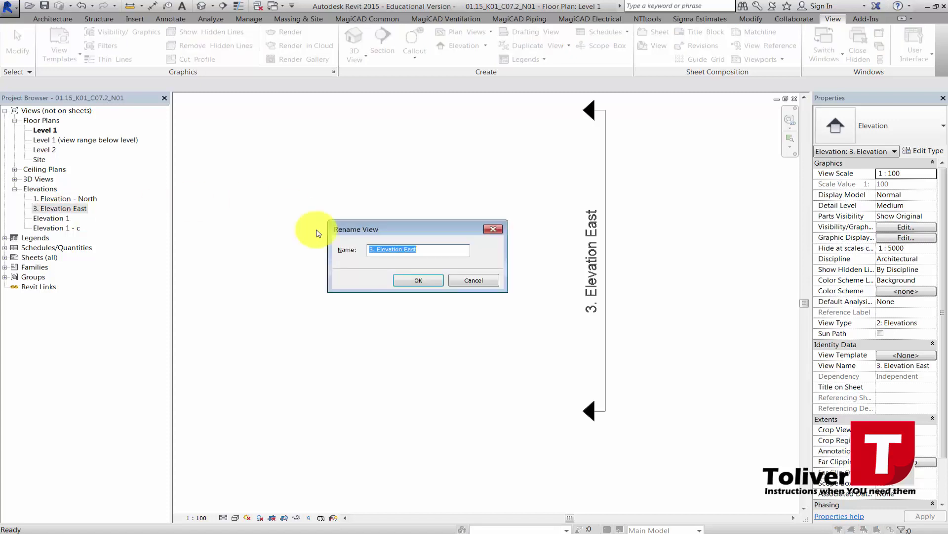
{"action": "left_click", "coordinate": [404, 249]}
{"action": "type", "text": "-"}
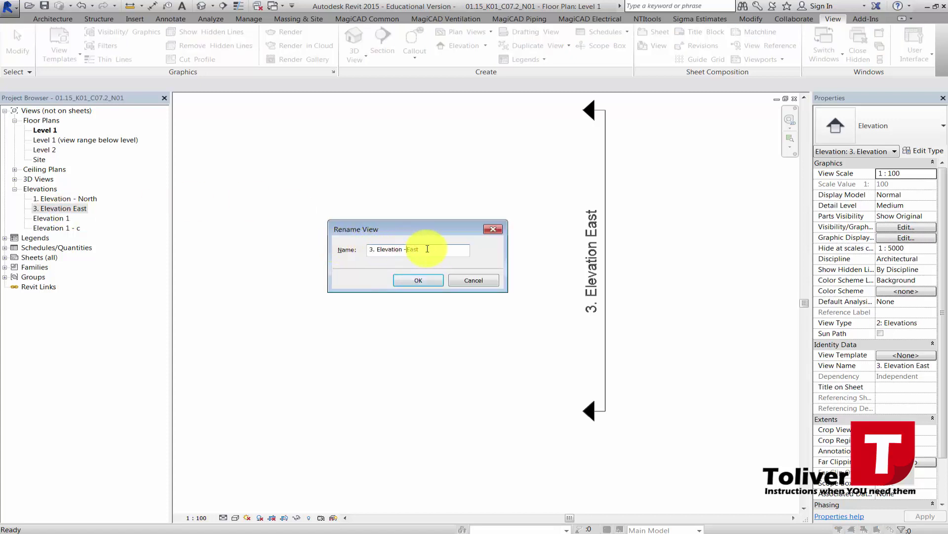
{"action": "left_click", "coordinate": [425, 282]}
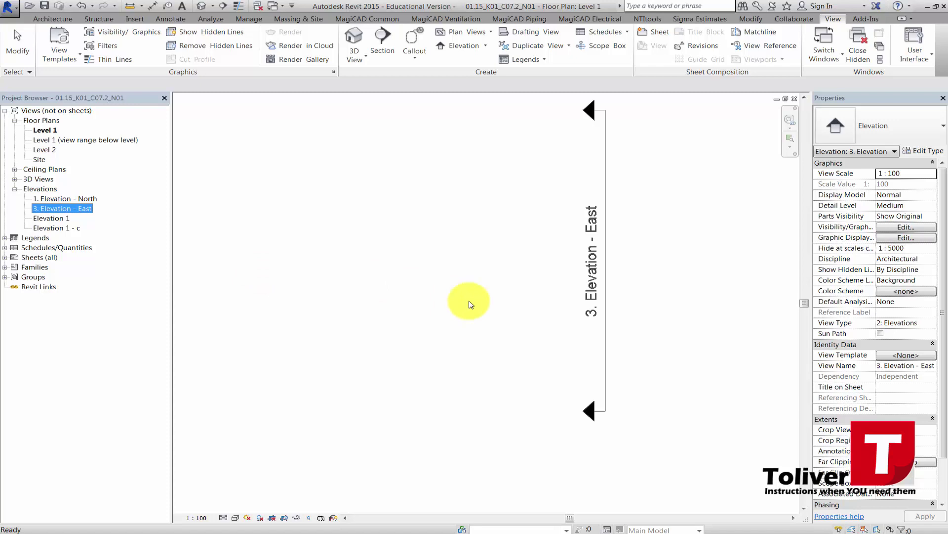
Step: Rename the south marker's elevation view, Elevation 1, as "2. Elevation - South"
{"action": "scroll", "coordinate": [469, 304], "scroll_direction": "down", "scroll_amount": 8}
{"action": "scroll", "coordinate": [345, 390], "scroll_direction": "up", "scroll_amount": 5}
{"action": "middle_click_drag", "start_coordinate": [371, 381], "coordinate": [473, 385]}
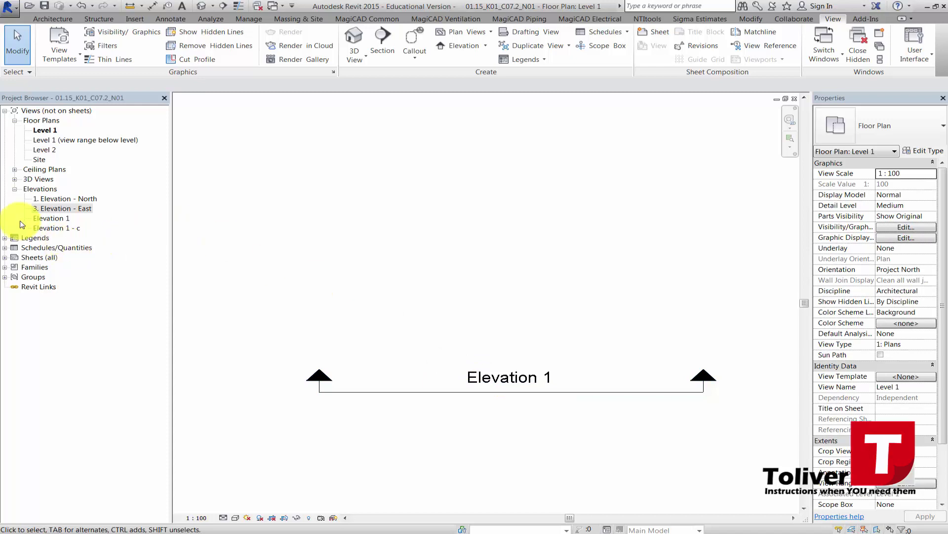
{"action": "left_click", "coordinate": [52, 217]}
{"action": "left_click", "coordinate": [51, 217]}
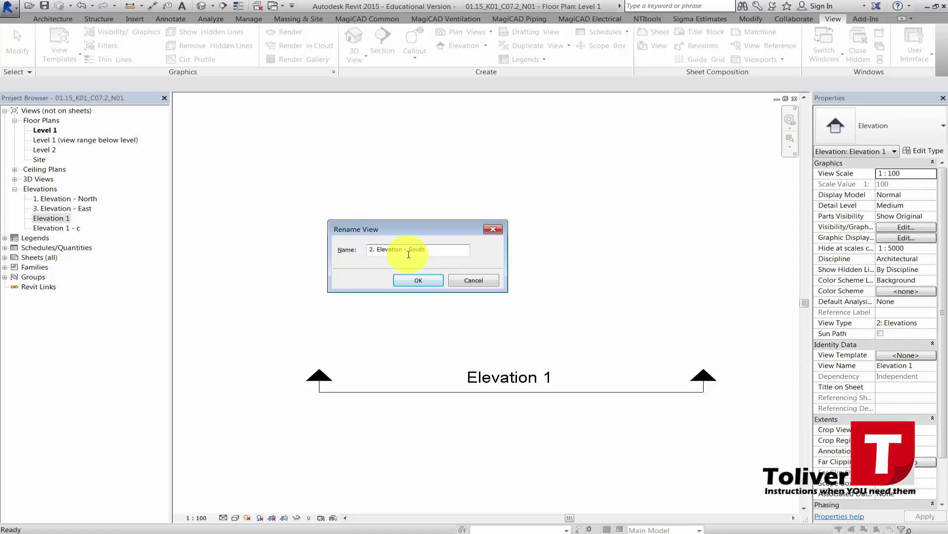
{"action": "left_click", "coordinate": [421, 280]}
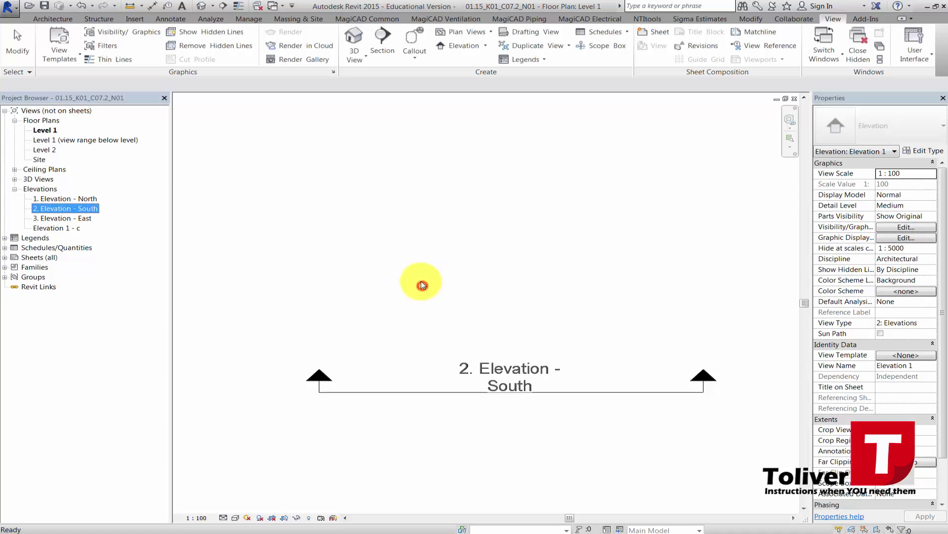
{"action": "left_click", "coordinate": [340, 301]}
Step: Rename the west marker's elevation view, Elevation 1 - c, as "4. Elevation - West"
{"action": "scroll", "coordinate": [340, 300], "scroll_direction": "down", "scroll_amount": 3}
{"action": "middle_click_drag", "start_coordinate": [423, 332], "coordinate": [334, 270]}
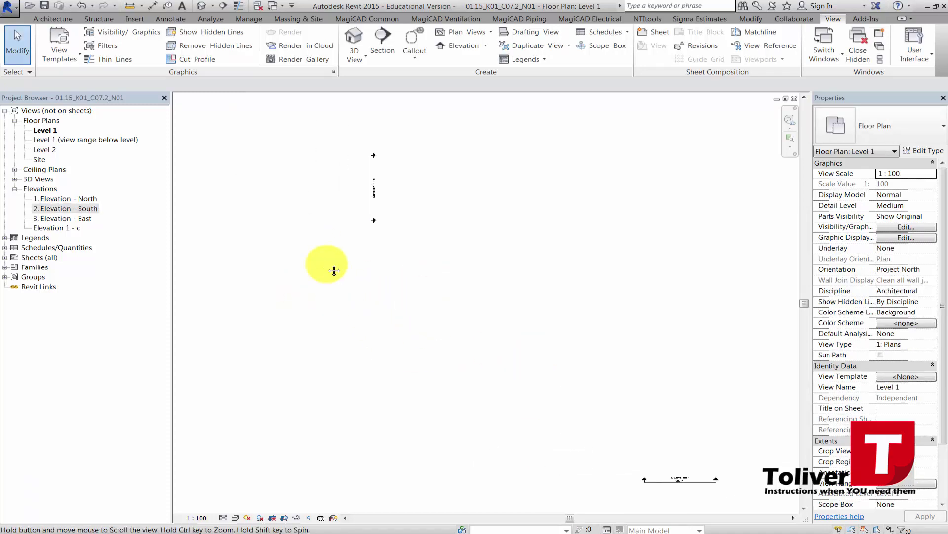
{"action": "scroll", "coordinate": [334, 271], "scroll_direction": "up", "scroll_amount": 5}
{"action": "left_click", "coordinate": [421, 261]}
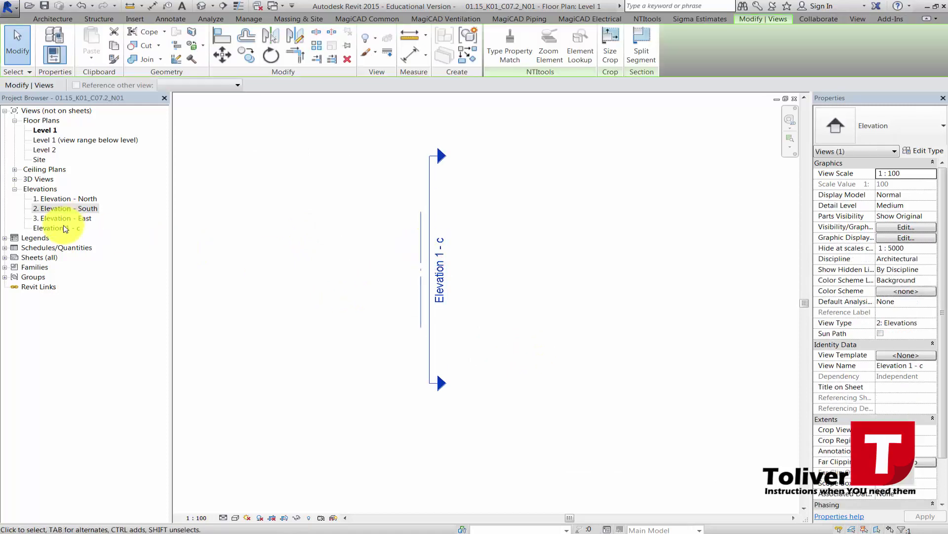
{"action": "left_click", "coordinate": [64, 230]}
{"action": "key", "text": "F2"}
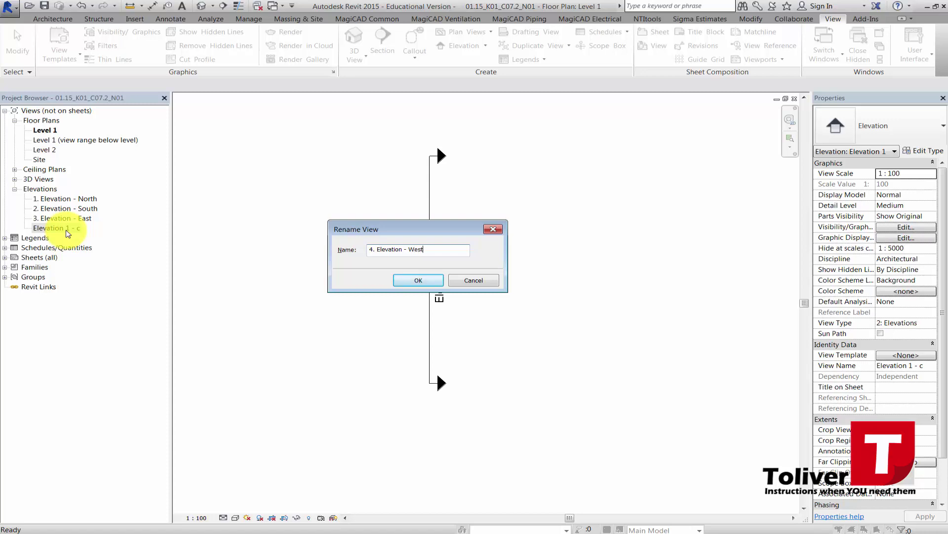
{"action": "left_click", "coordinate": [417, 281]}
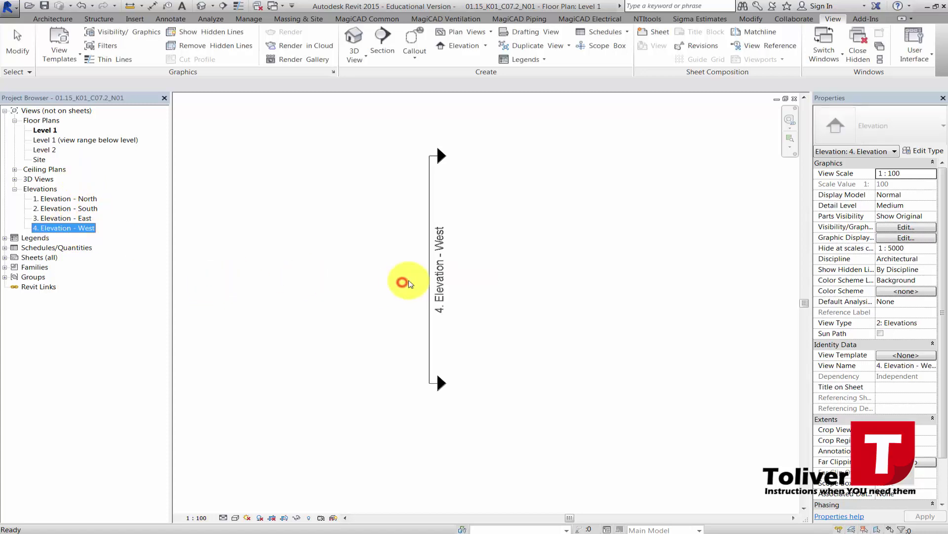
{"action": "left_click", "coordinate": [420, 309]}
Step: Open the elevation view 1. Elevation - North at the level heads
{"action": "scroll", "coordinate": [445, 306], "scroll_direction": "down", "scroll_amount": 4}
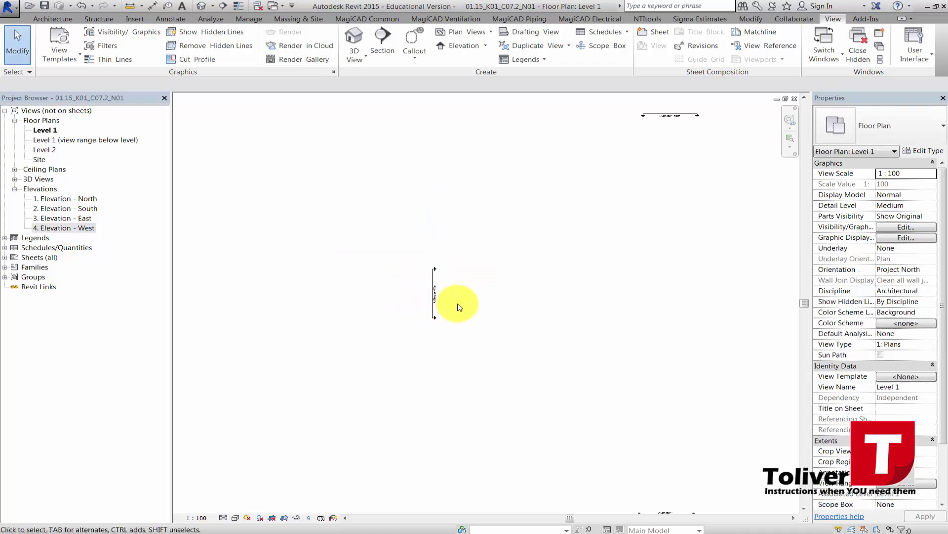
{"action": "middle_click_drag", "start_coordinate": [486, 309], "coordinate": [435, 323]}
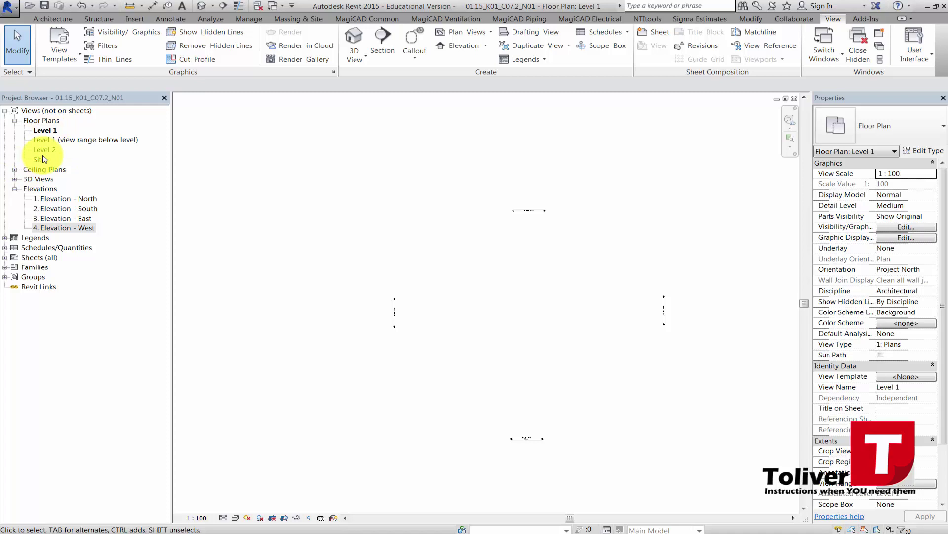
{"action": "double_click", "coordinate": [68, 204]}
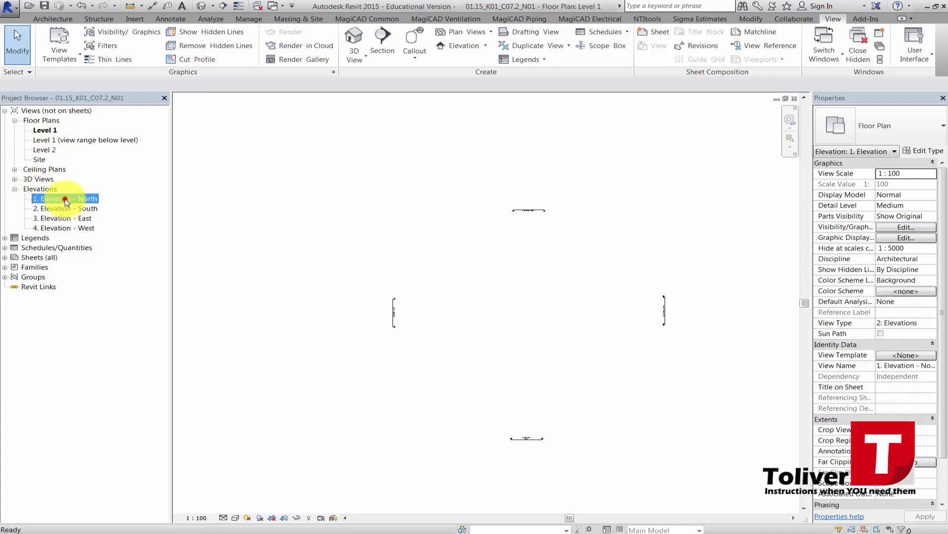
{"action": "middle_click_drag", "start_coordinate": [424, 248], "coordinate": [328, 252]}
{"action": "scroll", "coordinate": [381, 218], "scroll_direction": "up", "scroll_amount": 5}
{"action": "scroll", "coordinate": [363, 247], "scroll_direction": "down", "scroll_amount": 3}
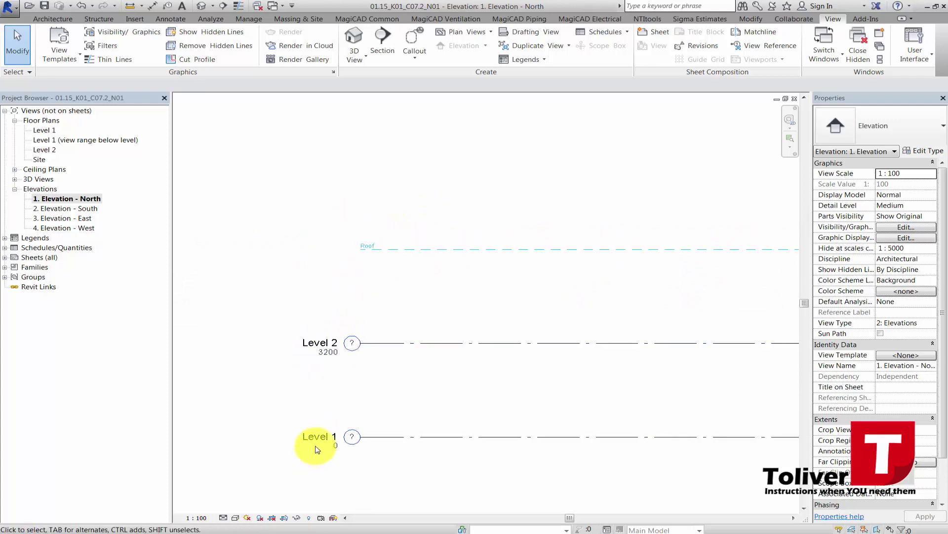
Step: Rename Level 1 as "0. Basement" in the north elevation and rename its corresponding views too
{"action": "scroll", "coordinate": [296, 304], "scroll_direction": "down", "scroll_amount": 2}
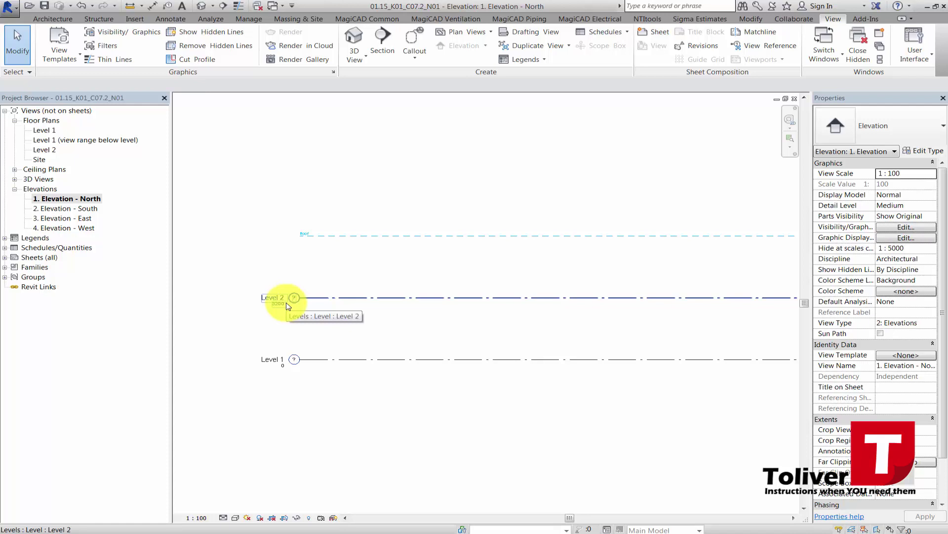
{"action": "scroll", "coordinate": [269, 362], "scroll_direction": "up", "scroll_amount": 2}
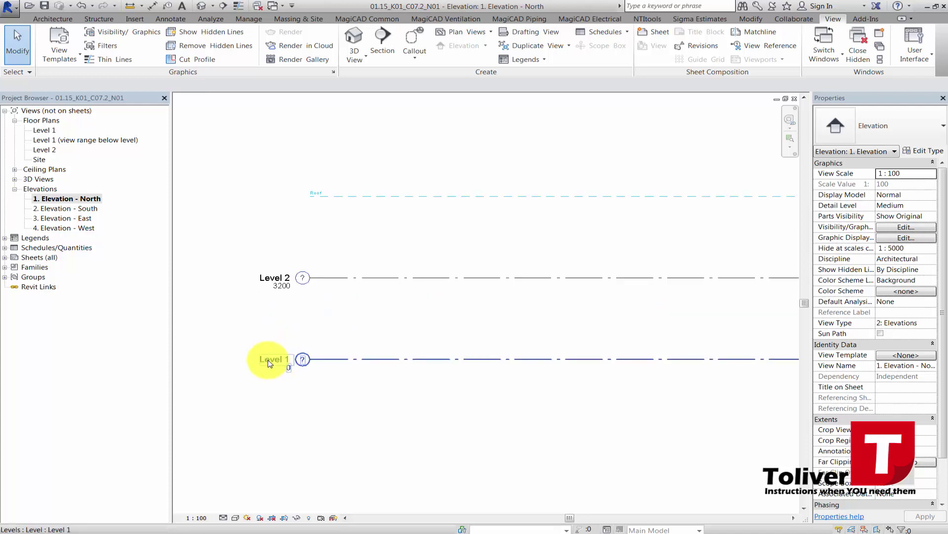
{"action": "left_click", "coordinate": [269, 363]}
{"action": "left_click", "coordinate": [270, 362]}
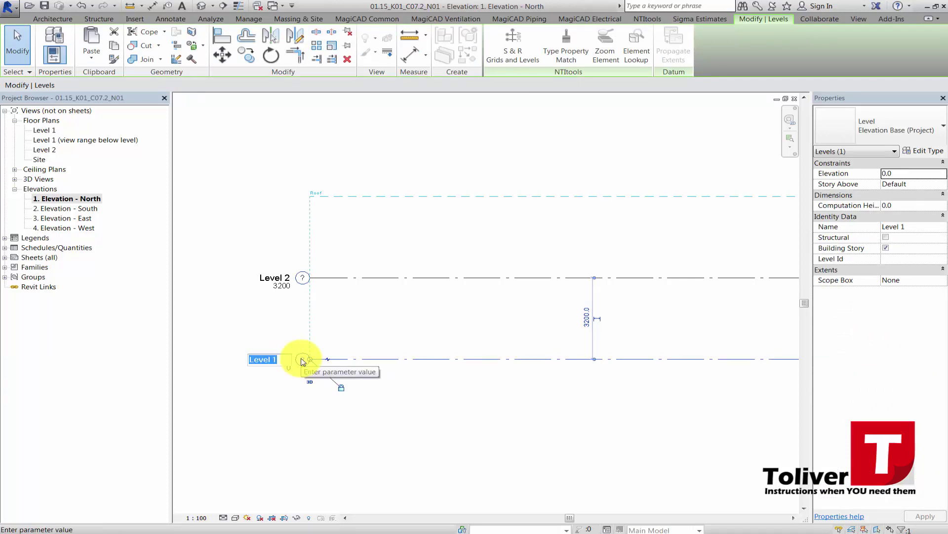
{"action": "type", "text": "0"}
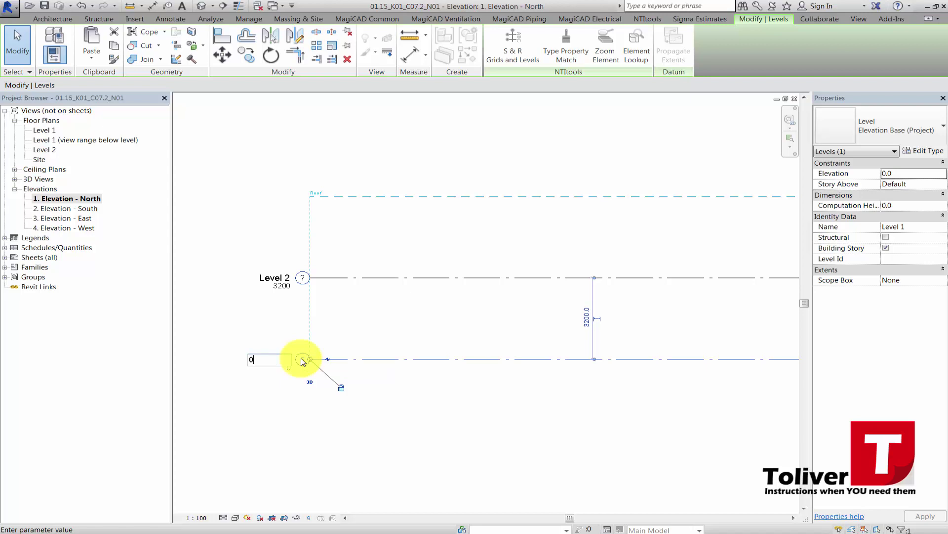
{"action": "type", "text": "."}
{"action": "key", "text": "Return"}
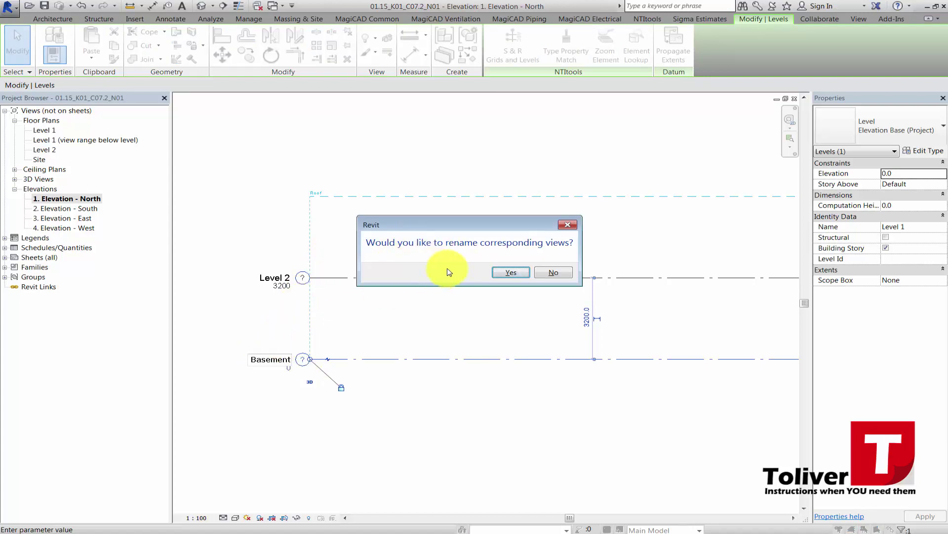
{"action": "left_click", "coordinate": [507, 273]}
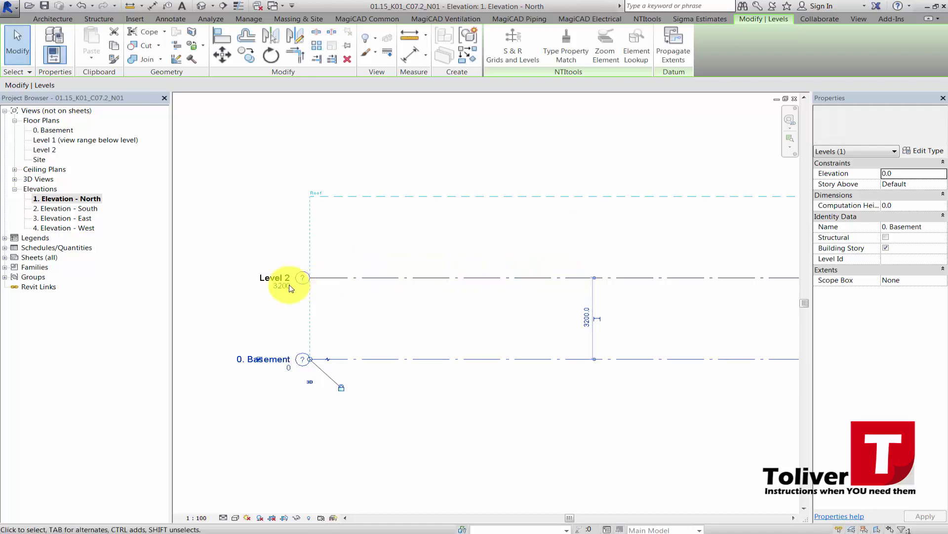
Step: Rename Level 2 as "1. Ground floor" in the north elevation and rename its corresponding views too
{"action": "scroll", "coordinate": [269, 279], "scroll_direction": "up", "scroll_amount": 3}
{"action": "left_click", "coordinate": [269, 274]}
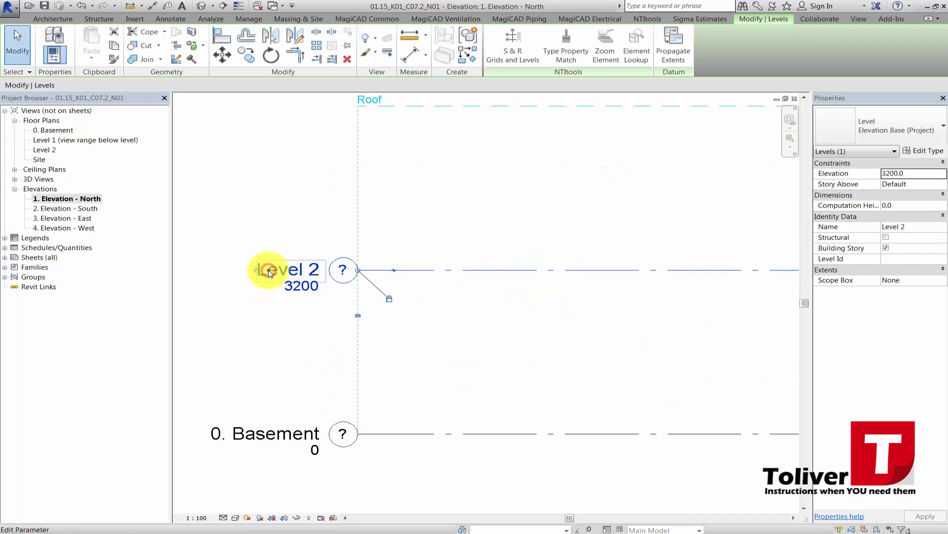
{"action": "left_click", "coordinate": [269, 274]}
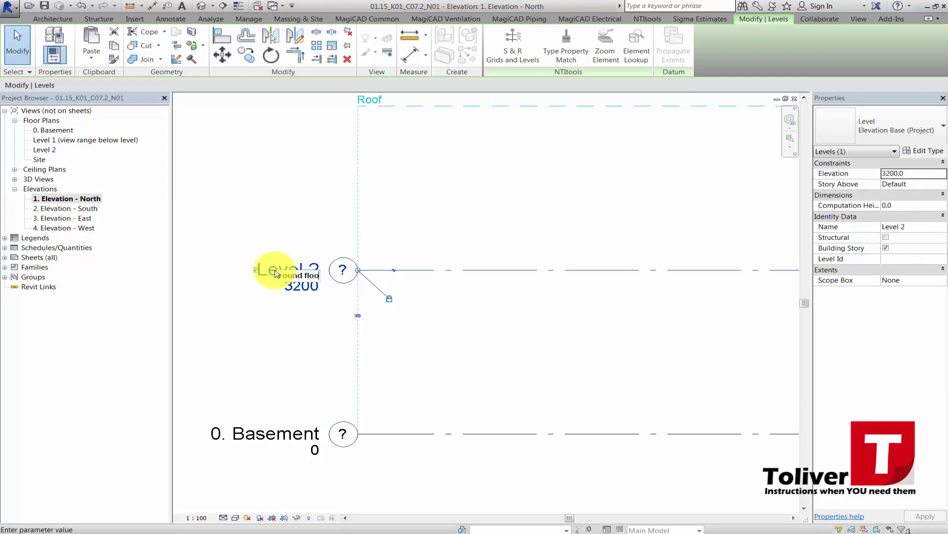
{"action": "key", "text": "Return"}
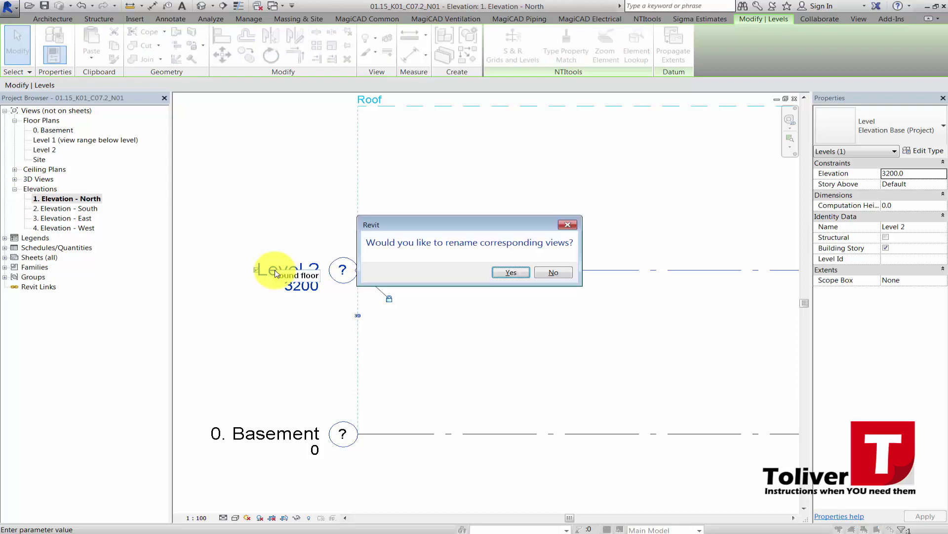
{"action": "left_click", "coordinate": [496, 272]}
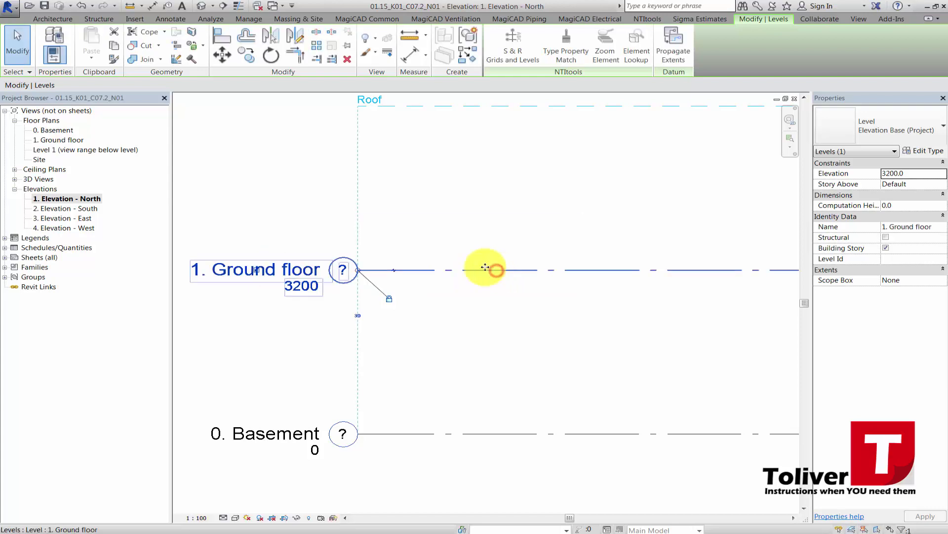
Step: Draw a level with a plan view between 1. Ground floor and Roof at elevation 5500, aligned with the other levels' ends
{"action": "left_click", "coordinate": [313, 217]}
{"action": "scroll", "coordinate": [307, 217], "scroll_direction": "down", "scroll_amount": 5}
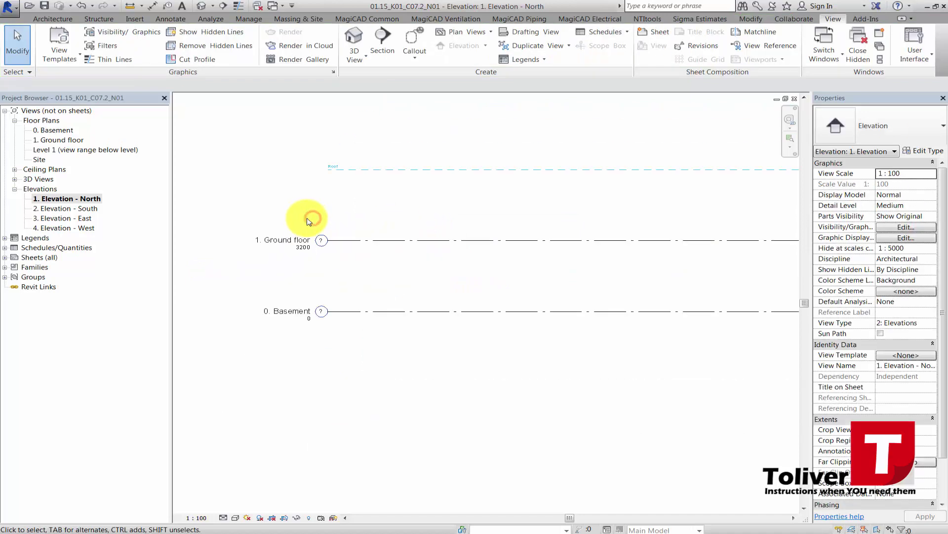
{"action": "middle_click_drag", "start_coordinate": [322, 223], "coordinate": [308, 241]}
{"action": "scroll", "coordinate": [308, 242], "scroll_direction": "down", "scroll_amount": 2}
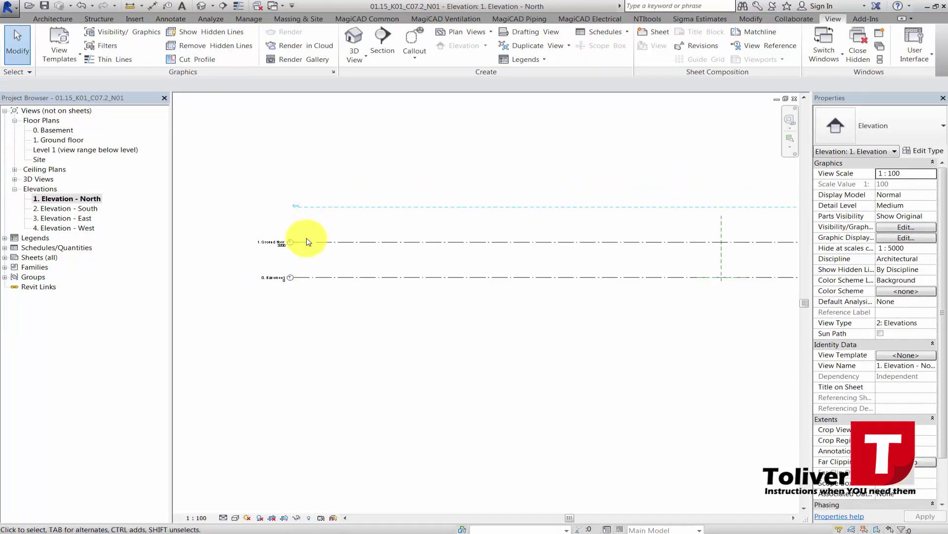
{"action": "scroll", "coordinate": [264, 229], "scroll_direction": "up", "scroll_amount": 3}
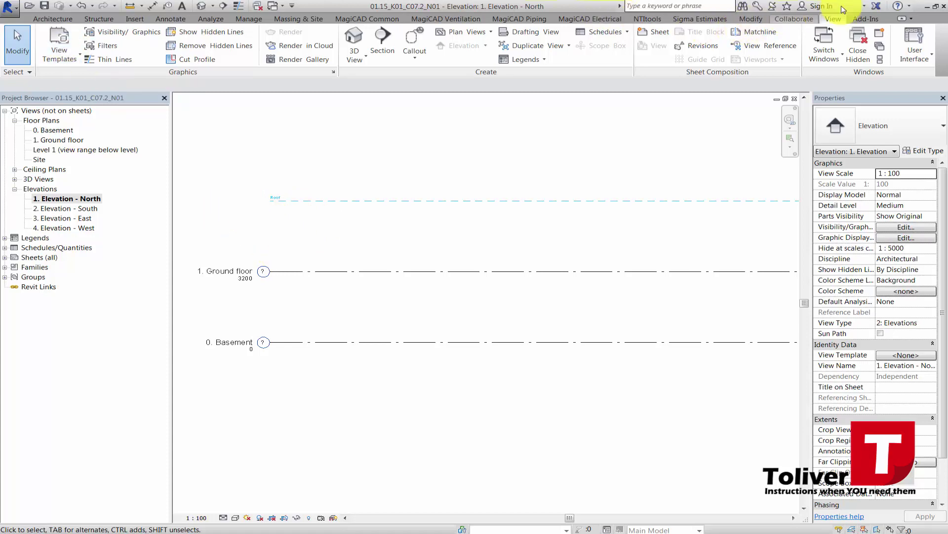
{"action": "left_click", "coordinate": [48, 20]}
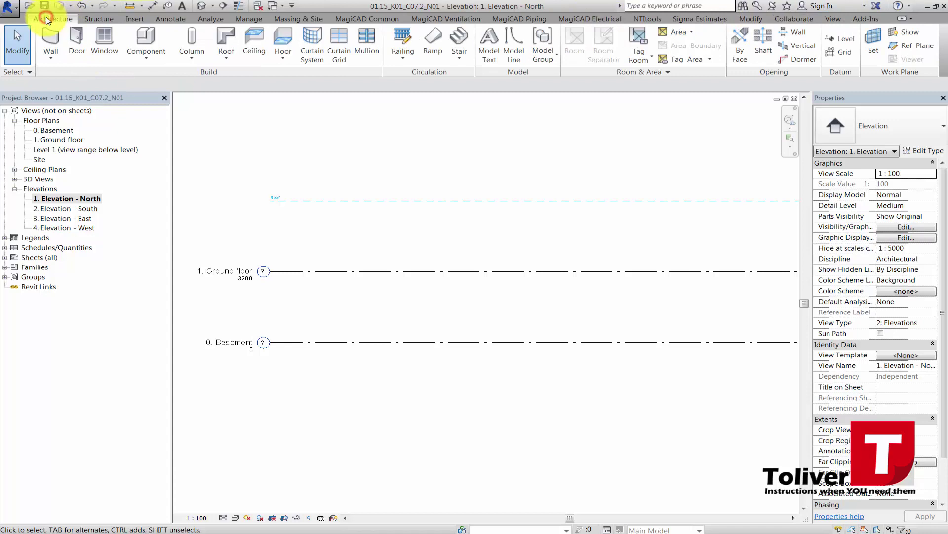
{"action": "left_click", "coordinate": [835, 40]}
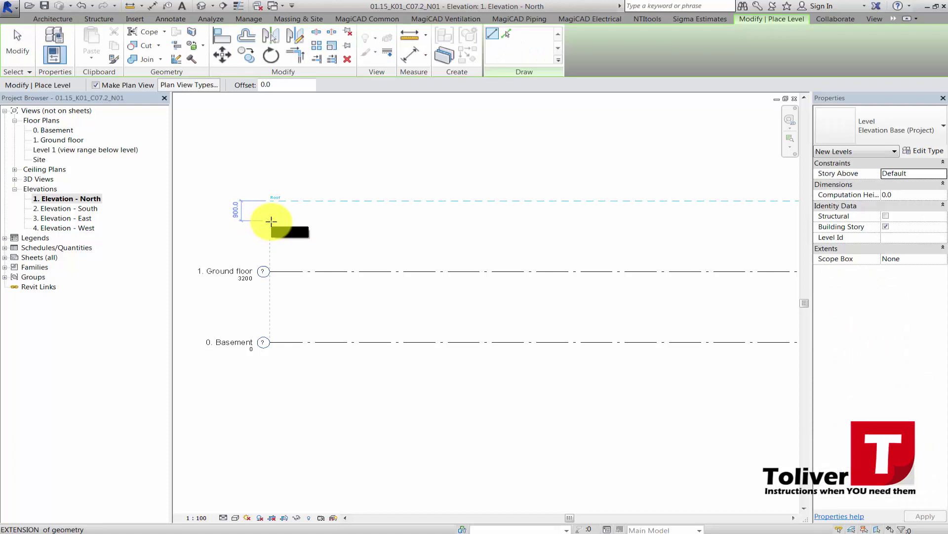
{"action": "left_click", "coordinate": [271, 220]}
{"action": "middle_click_drag", "start_coordinate": [429, 216], "coordinate": [212, 250]}
{"action": "scroll", "coordinate": [233, 245], "scroll_direction": "down", "scroll_amount": 4}
{"action": "middle_click_drag", "start_coordinate": [623, 235], "coordinate": [153, 265]}
{"action": "scroll", "coordinate": [322, 296], "scroll_direction": "up", "scroll_amount": 1}
{"action": "scroll", "coordinate": [324, 296], "scroll_direction": "up", "scroll_amount": 4}
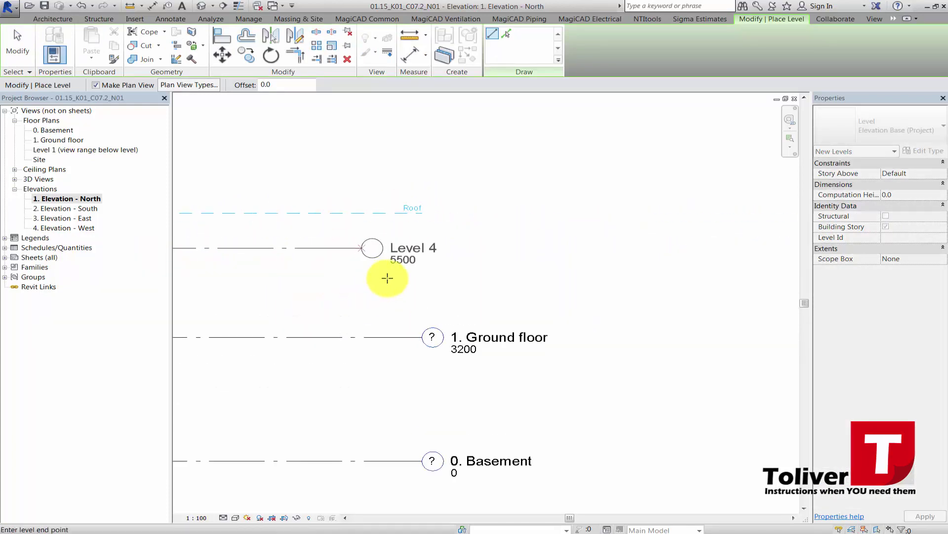
{"action": "left_click", "coordinate": [420, 268]}
{"action": "scroll", "coordinate": [402, 271], "scroll_direction": "down", "scroll_amount": 1}
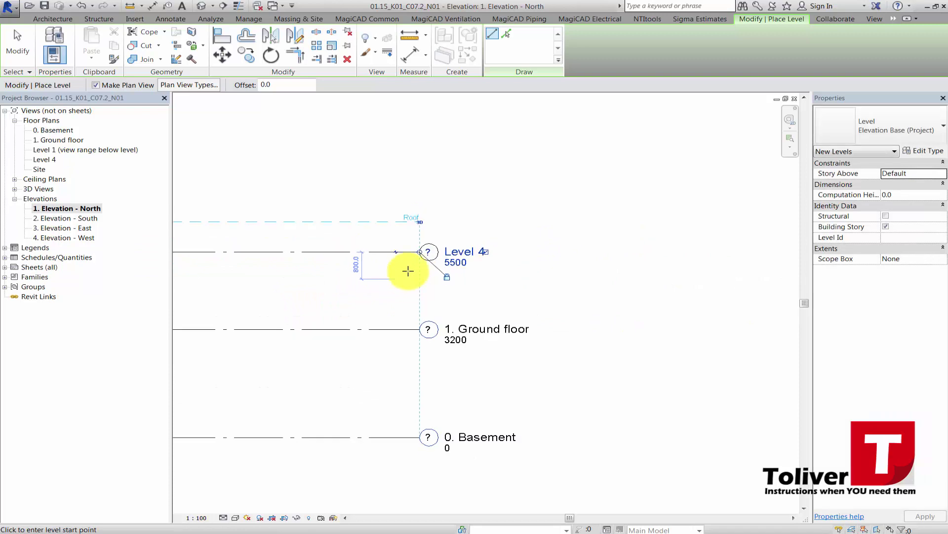
{"action": "key", "text": "Escape"}
{"action": "key", "text": "Escape"}
Step: Rename Level 4 as "2. 1st Floor" in the north elevation and rename its corresponding views too
{"action": "scroll", "coordinate": [464, 251], "scroll_direction": "up", "scroll_amount": 2}
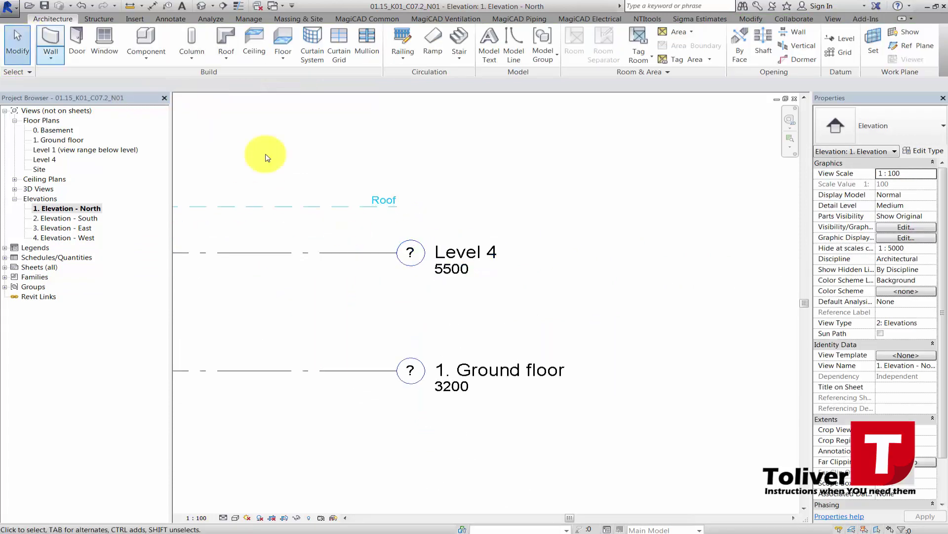
{"action": "scroll", "coordinate": [425, 233], "scroll_direction": "up", "scroll_amount": 2}
{"action": "double_click", "coordinate": [494, 263]}
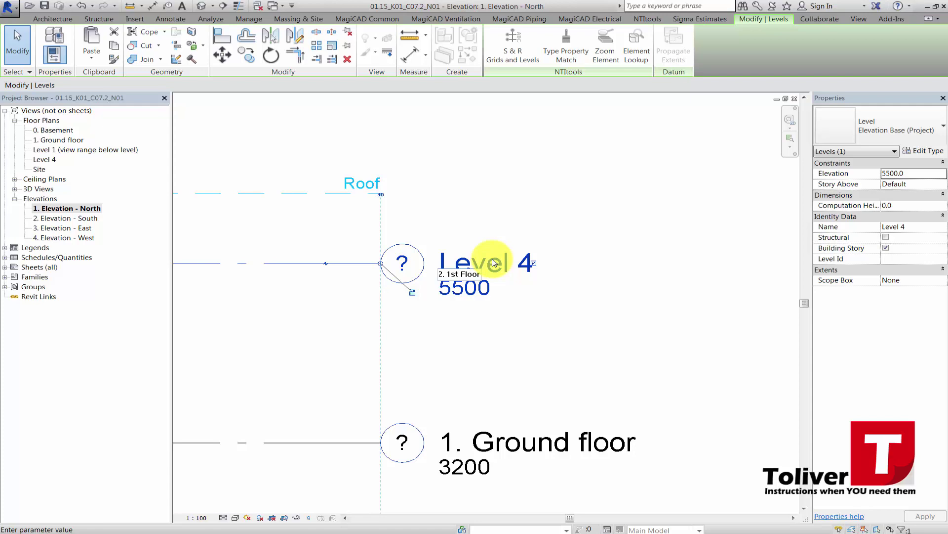
{"action": "key", "text": "Return"}
{"action": "left_click", "coordinate": [514, 272]}
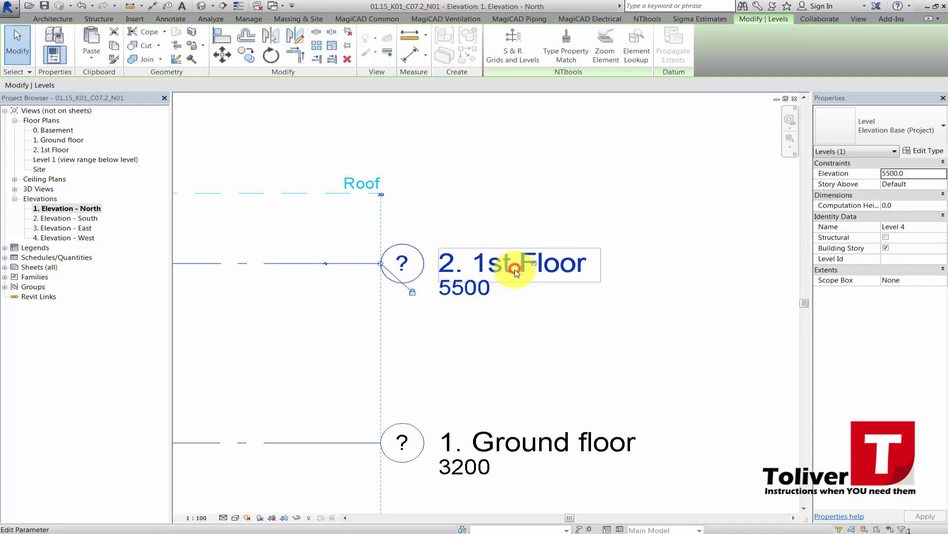
{"action": "left_click", "coordinate": [503, 318]}
Step: Capitalize the ground floor level's name as "1. Ground Floor" and rename its corresponding views too
{"action": "middle_click_drag", "start_coordinate": [534, 369], "coordinate": [461, 295]}
{"action": "scroll", "coordinate": [462, 296], "scroll_direction": "down", "scroll_amount": 1}
{"action": "scroll", "coordinate": [483, 345], "scroll_direction": "up", "scroll_amount": 1}
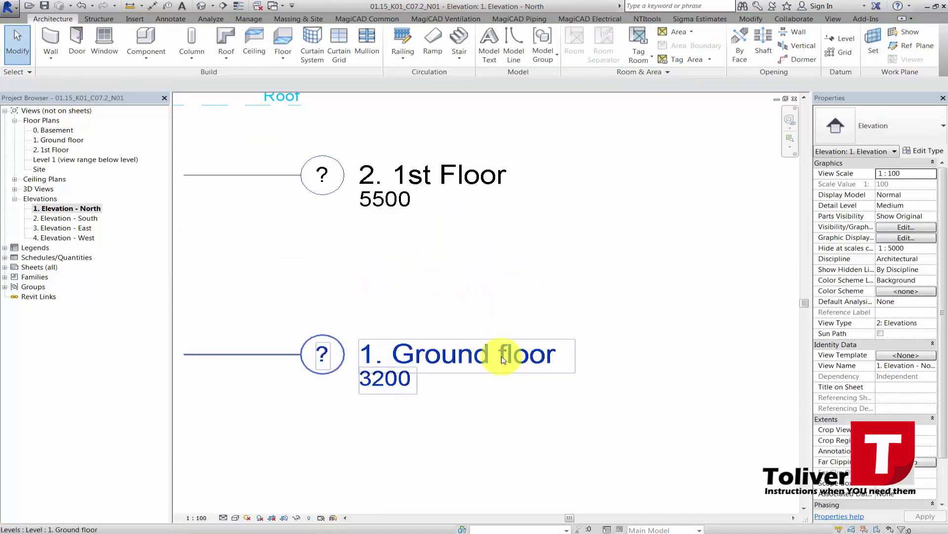
{"action": "left_click", "coordinate": [504, 356]}
{"action": "left_click", "coordinate": [504, 357]}
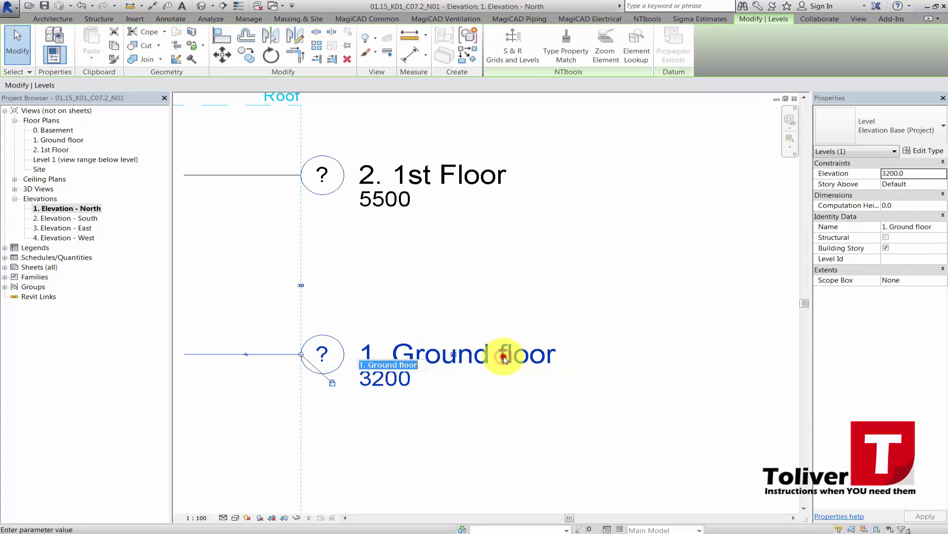
{"action": "left_click", "coordinate": [398, 364]}
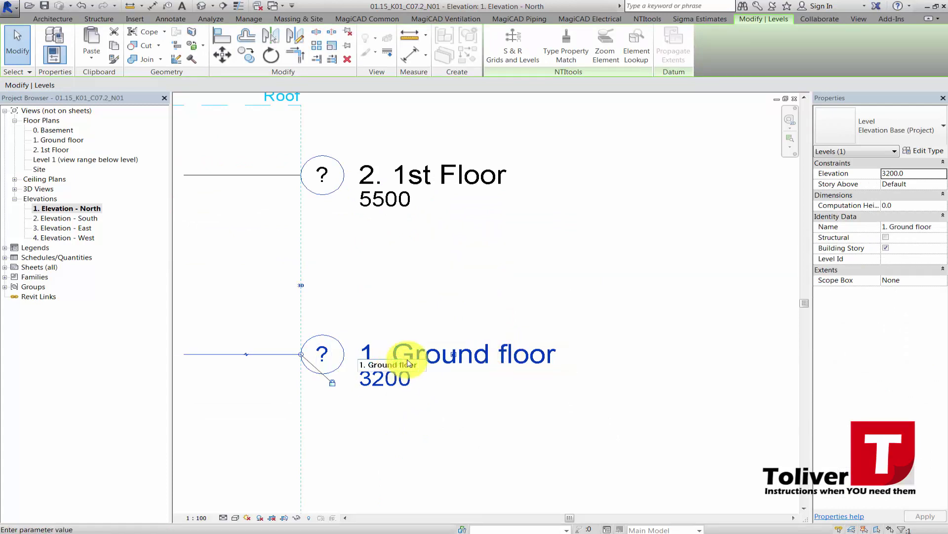
{"action": "key", "text": "Return"}
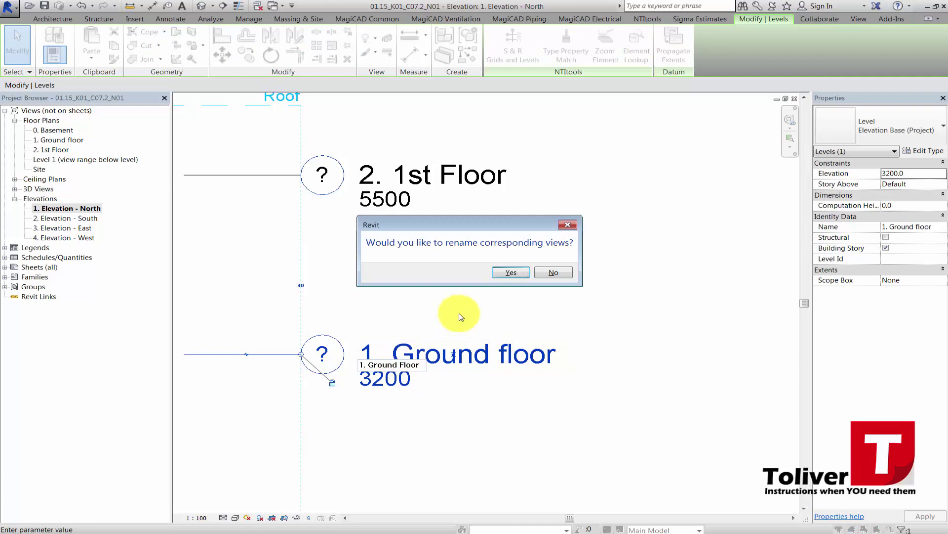
{"action": "left_click", "coordinate": [516, 270]}
{"action": "left_click", "coordinate": [511, 270]}
Step: Move the Roof level up to an elevation of 10100, 4600 above the 2. 1st Floor level
{"action": "scroll", "coordinate": [504, 267], "scroll_direction": "down", "scroll_amount": 6}
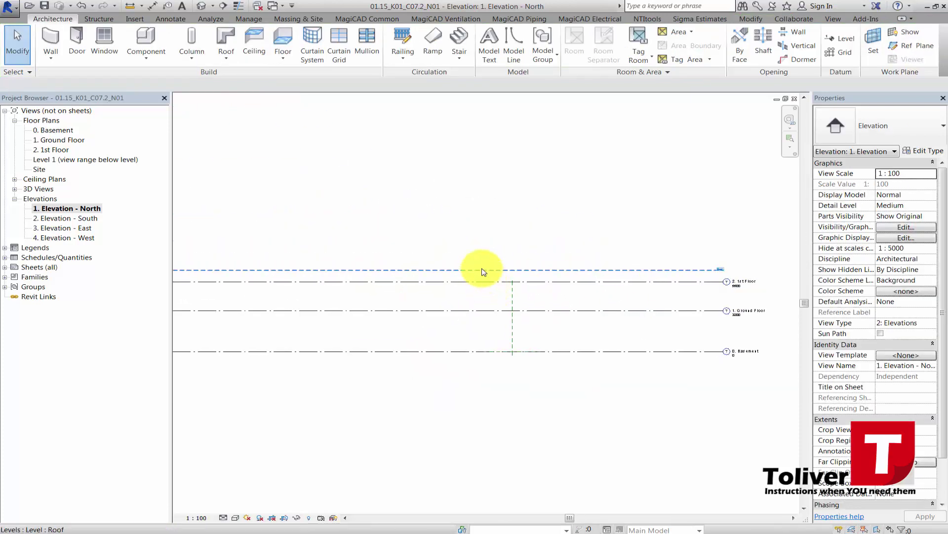
{"action": "left_click", "coordinate": [483, 270]}
{"action": "scroll", "coordinate": [445, 271], "scroll_direction": "down", "scroll_amount": 2}
{"action": "left_click_drag", "start_coordinate": [439, 269], "coordinate": [449, 237]}
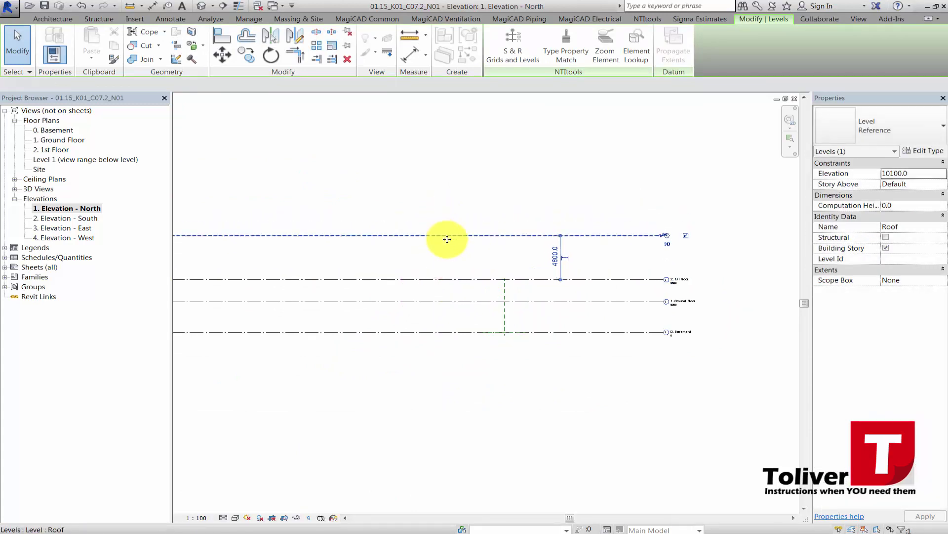
{"action": "scroll", "coordinate": [519, 269], "scroll_direction": "up", "scroll_amount": 2}
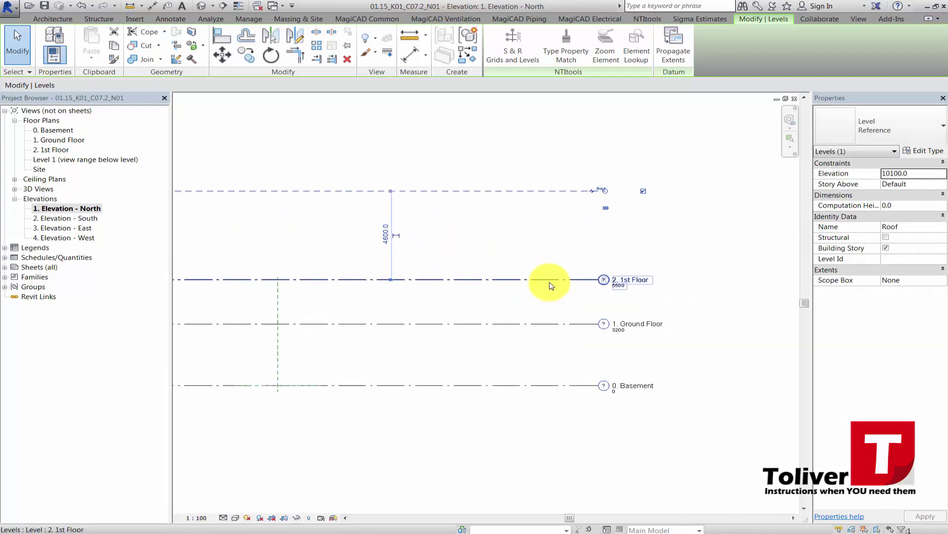
{"action": "key", "text": "Escape"}
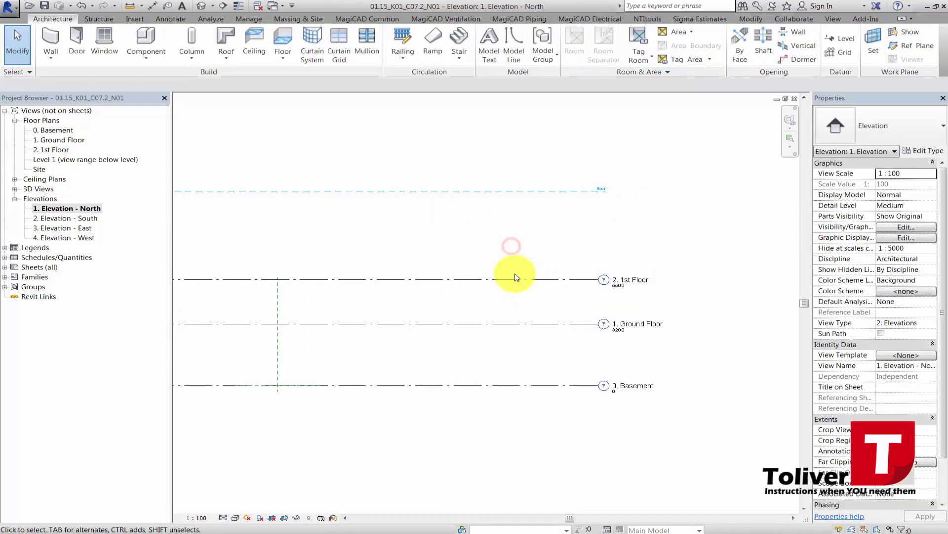
Step: Compare the level types assigned to the Roof and 2. 1st Floor levels in their properties
{"action": "left_click", "coordinate": [475, 191]}
{"action": "scroll", "coordinate": [501, 193], "scroll_direction": "up", "scroll_amount": 3}
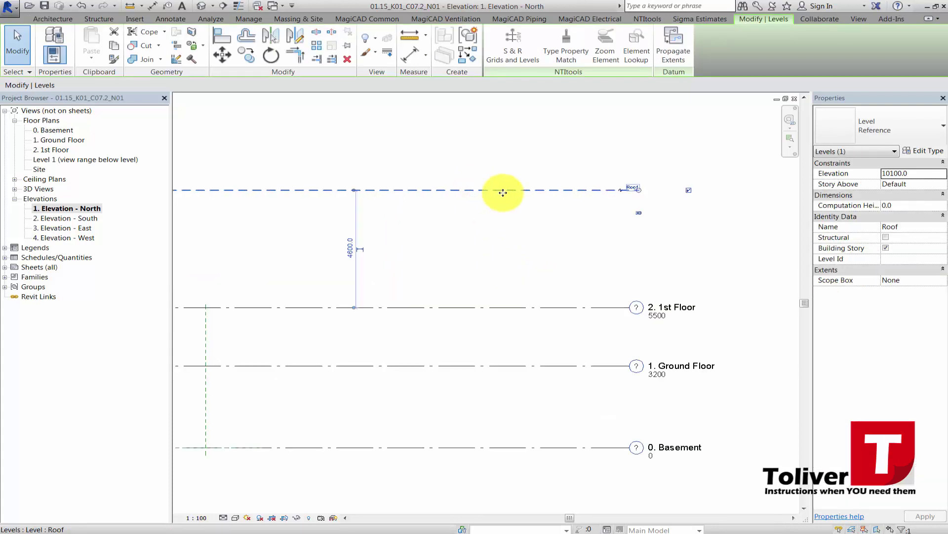
{"action": "left_click", "coordinate": [568, 243]}
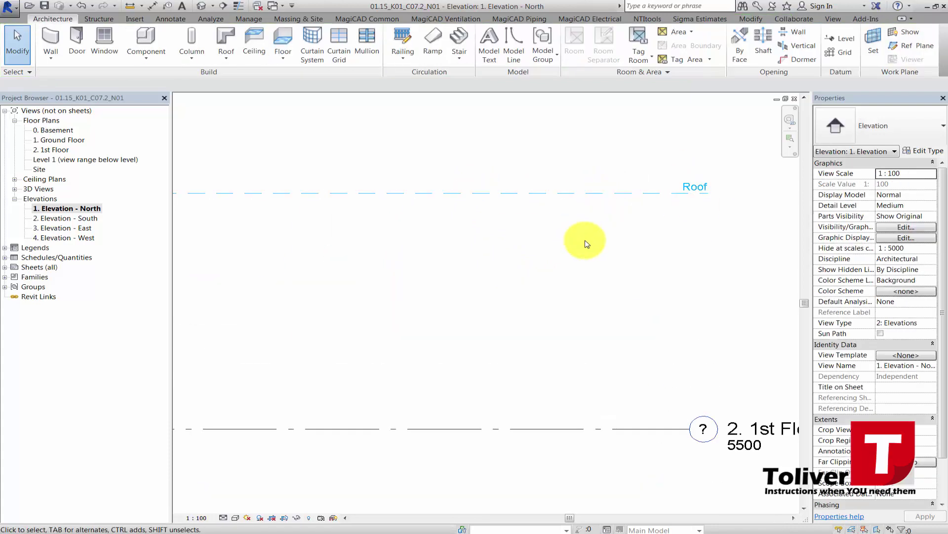
{"action": "scroll", "coordinate": [583, 242], "scroll_direction": "down", "scroll_amount": 1}
{"action": "middle_click_drag", "start_coordinate": [583, 242], "coordinate": [534, 212]}
{"action": "scroll", "coordinate": [534, 211], "scroll_direction": "down", "scroll_amount": 1}
{"action": "left_click", "coordinate": [547, 335]}
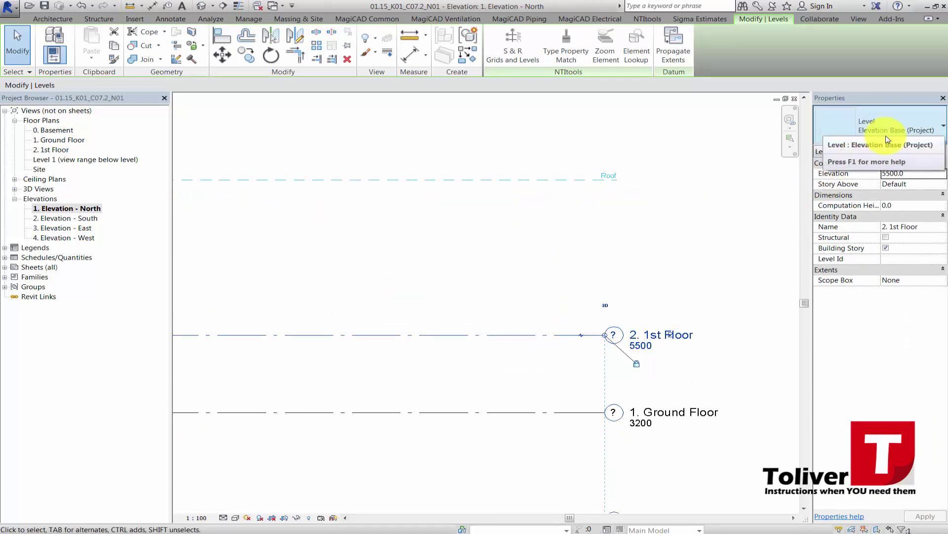
{"action": "left_click", "coordinate": [615, 250]}
{"action": "left_click", "coordinate": [535, 180]}
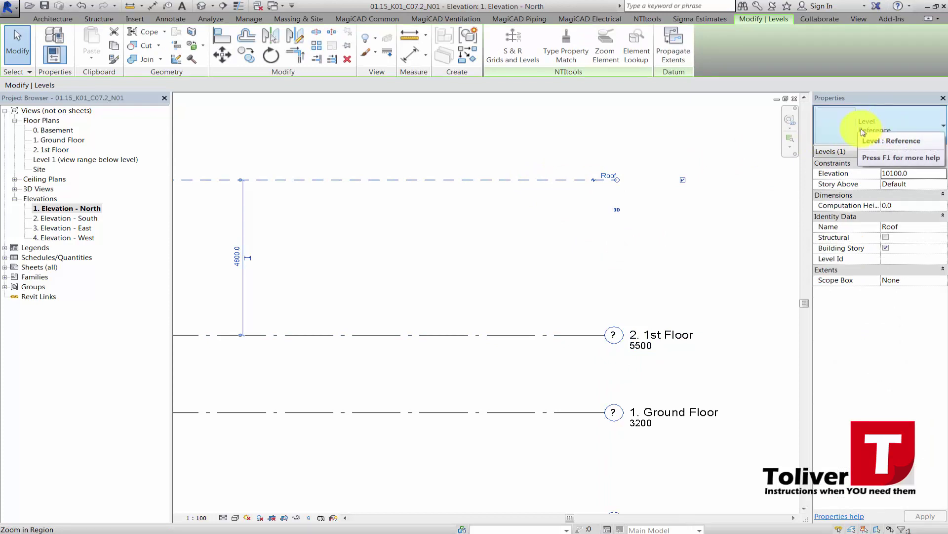
{"action": "left_click", "coordinate": [546, 263]}
{"action": "scroll", "coordinate": [402, 264], "scroll_direction": "down", "scroll_amount": 2}
{"action": "middle_click_drag", "start_coordinate": [395, 267], "coordinate": [514, 247]}
{"action": "scroll", "coordinate": [514, 248], "scroll_direction": "down", "scroll_amount": 1}
{"action": "scroll", "coordinate": [582, 214], "scroll_direction": "up", "scroll_amount": 5}
{"action": "scroll", "coordinate": [583, 265], "scroll_direction": "down", "scroll_amount": 3}
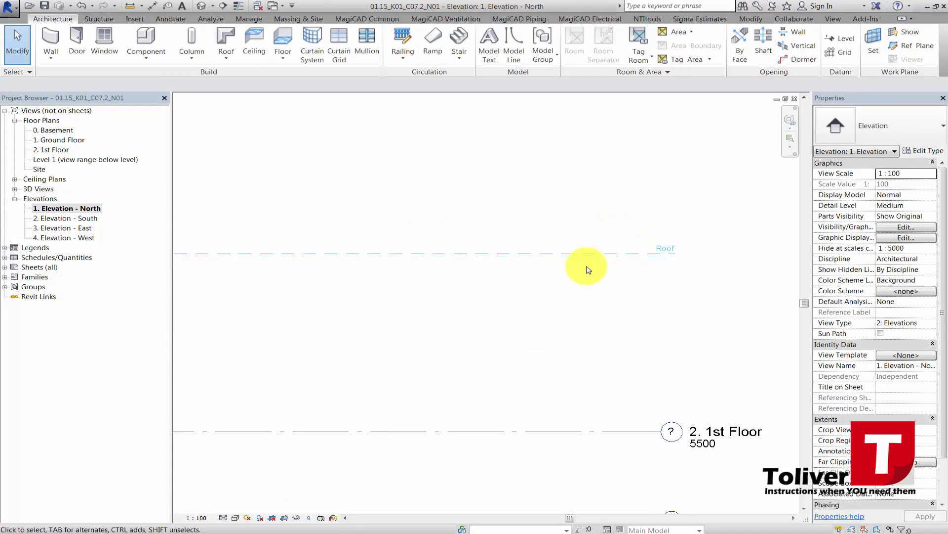
{"action": "middle_click_drag", "start_coordinate": [436, 341], "coordinate": [466, 318]}
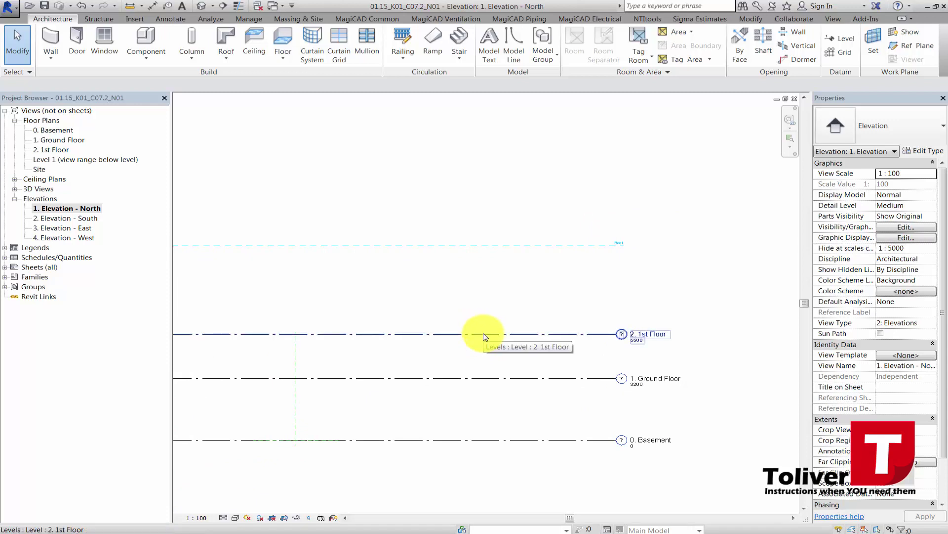
{"action": "scroll", "coordinate": [484, 260], "scroll_direction": "down", "scroll_amount": 3}
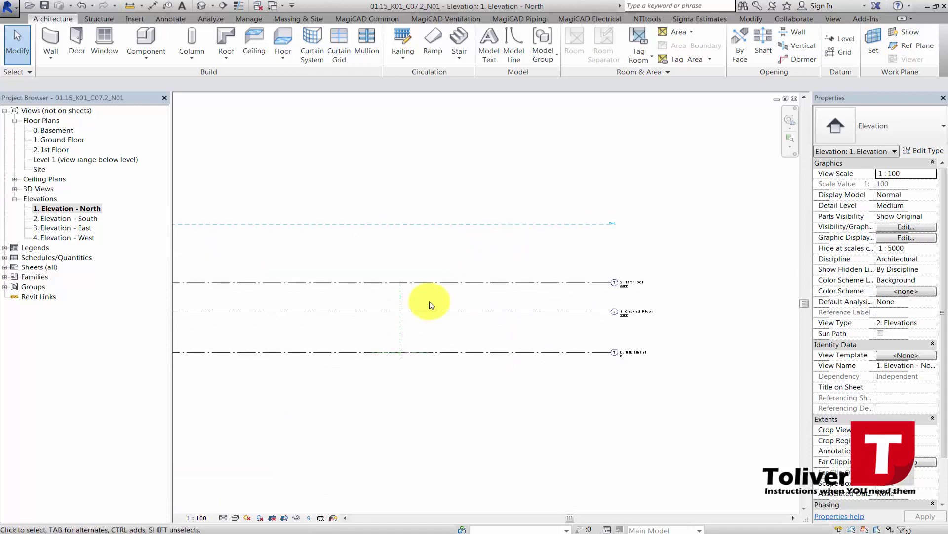
Step: Open the elevation value of the 0. Basement level at its level head
{"action": "scroll", "coordinate": [565, 332], "scroll_direction": "up", "scroll_amount": 5}
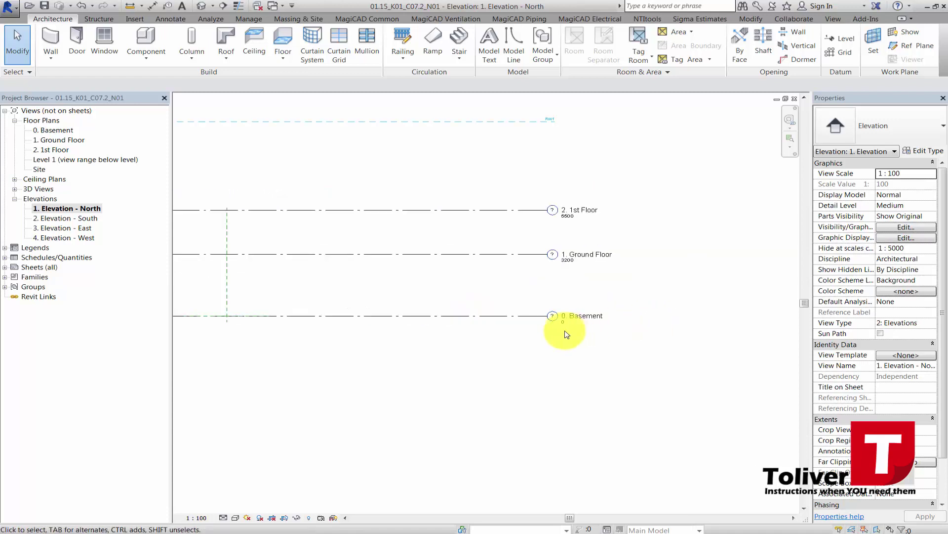
{"action": "scroll", "coordinate": [555, 254], "scroll_direction": "up", "scroll_amount": 1}
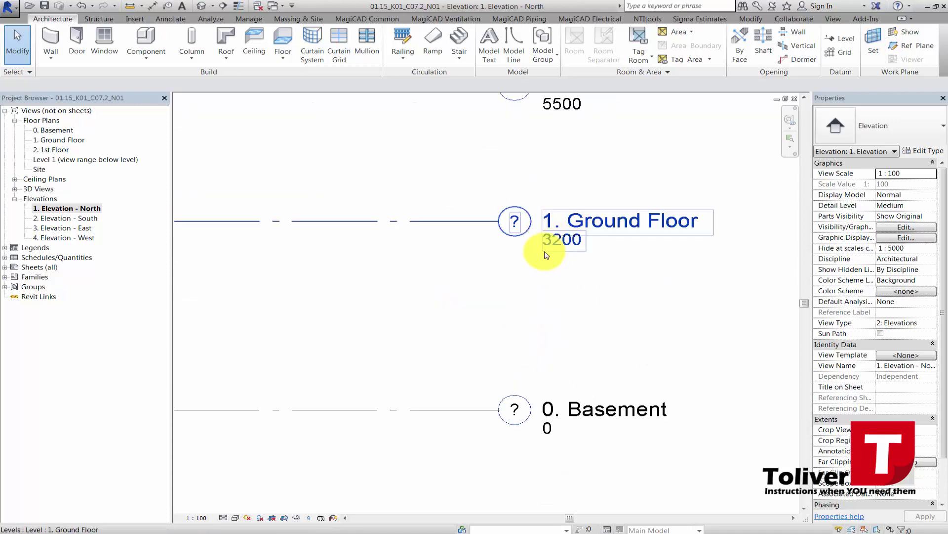
{"action": "scroll", "coordinate": [551, 251], "scroll_direction": "down", "scroll_amount": 2}
{"action": "scroll", "coordinate": [546, 354], "scroll_direction": "up", "scroll_amount": 2}
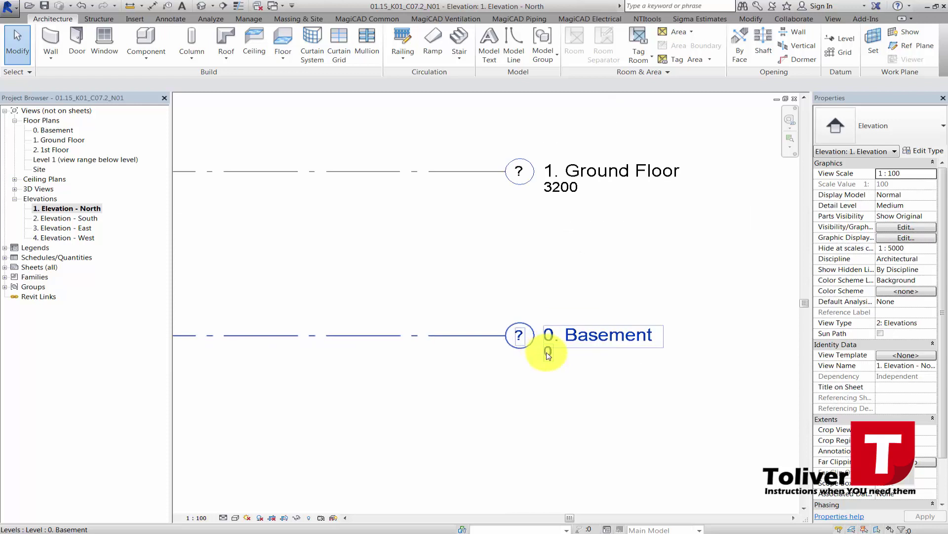
{"action": "left_click", "coordinate": [548, 353]}
{"action": "left_click", "coordinate": [548, 353]}
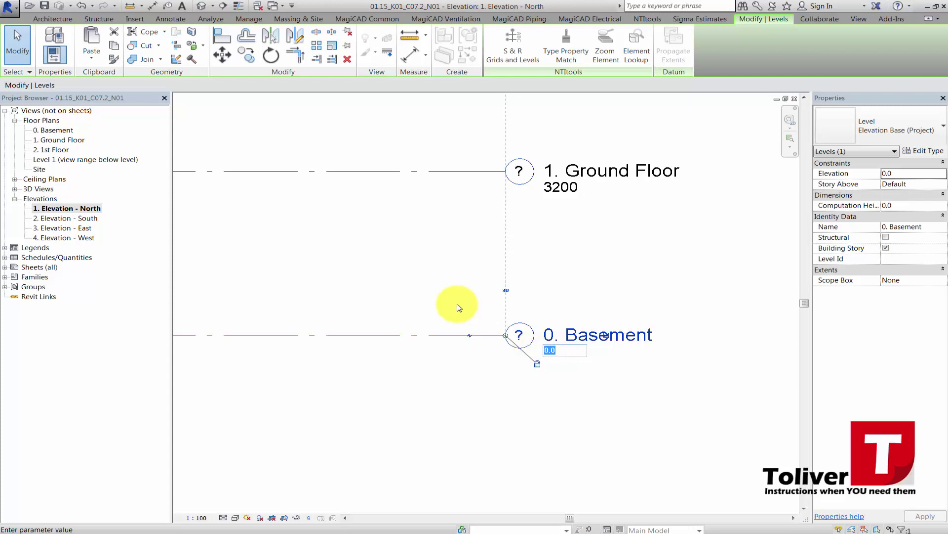
{"action": "left_click", "coordinate": [454, 332]}
{"action": "left_click", "coordinate": [442, 306]}
Step: Try to relocate the 0. Basement level freehand farther down in the elevation, and undo the change
{"action": "scroll", "coordinate": [442, 306], "scroll_direction": "down", "scroll_amount": 1}
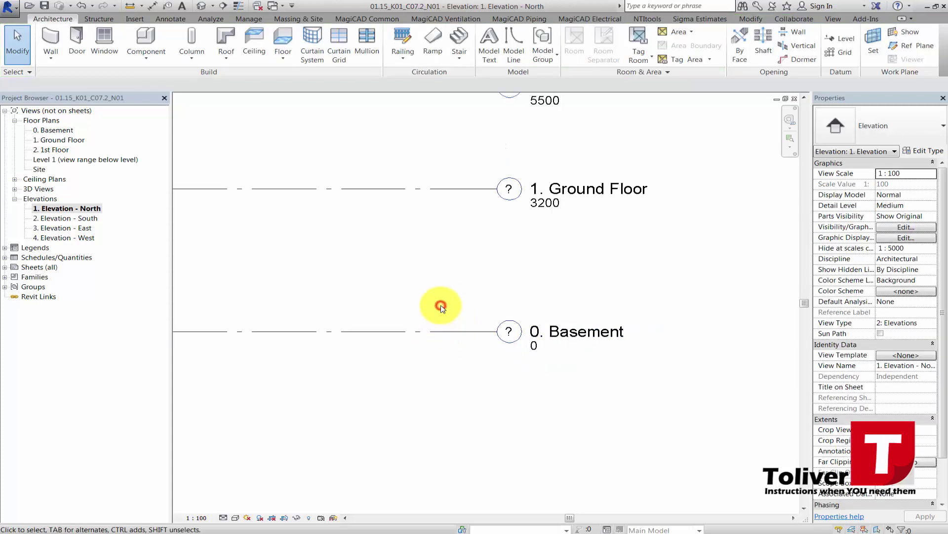
{"action": "scroll", "coordinate": [441, 306], "scroll_direction": "down", "scroll_amount": 2}
{"action": "left_click", "coordinate": [549, 266]}
{"action": "left_click_drag", "start_coordinate": [549, 266], "coordinate": [559, 340], "text": "ctrl"}
{"action": "key", "text": "ctrl+z"}
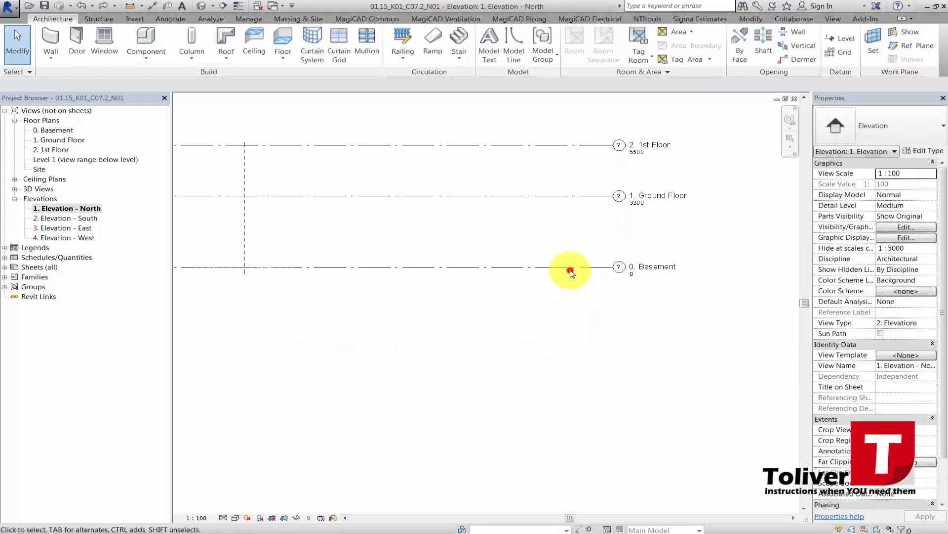
Step: Move the 0. Basement level straight down by 1700 with the Move command
{"action": "left_click", "coordinate": [568, 267]}
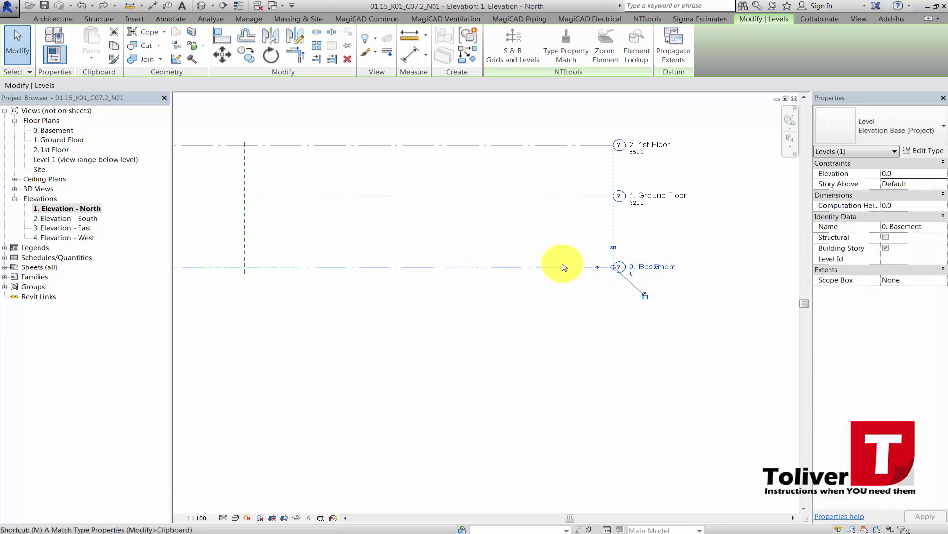
{"action": "key", "text": "m"}
{"action": "key", "text": "v"}
{"action": "left_click", "coordinate": [550, 213]}
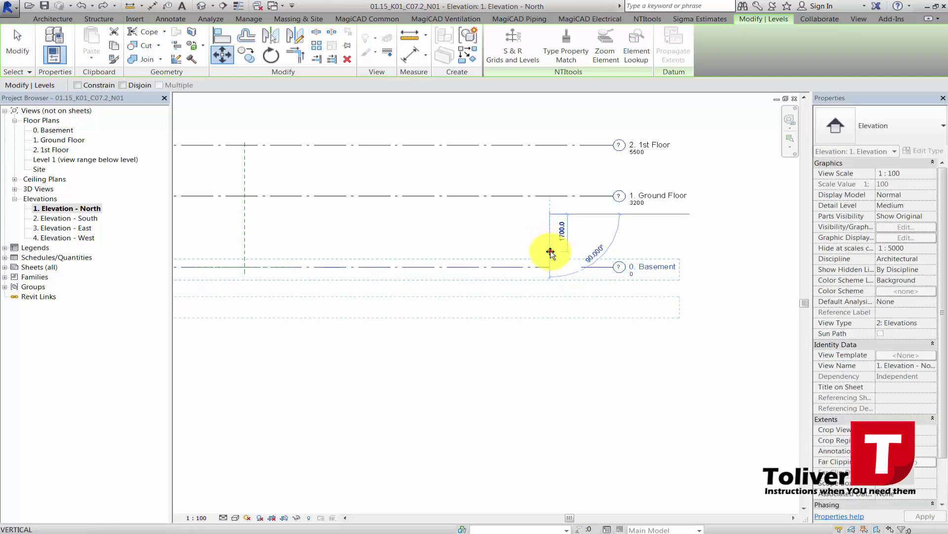
{"action": "left_click", "coordinate": [550, 252]}
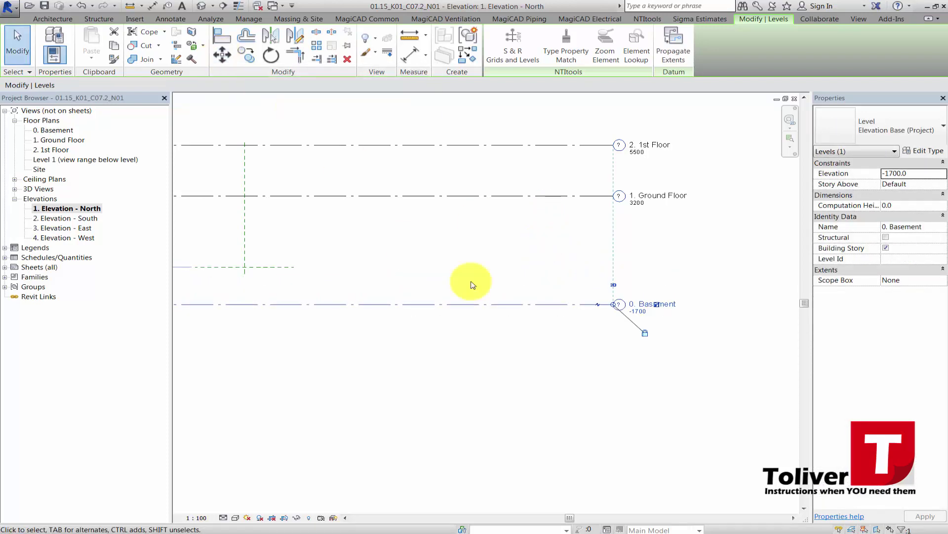
Step: Set the elevation of the 1. Ground Floor level to 150 at its level head
{"action": "left_click", "coordinate": [621, 207]}
{"action": "scroll", "coordinate": [634, 205], "scroll_direction": "up", "scroll_amount": 2}
{"action": "left_click", "coordinate": [635, 204]}
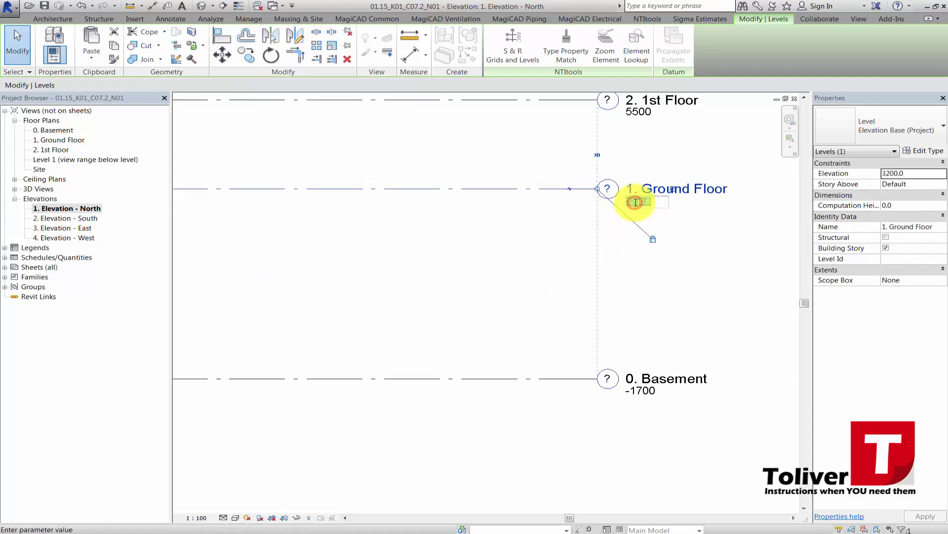
{"action": "type", "text": "150"}
{"action": "key", "text": "Return"}
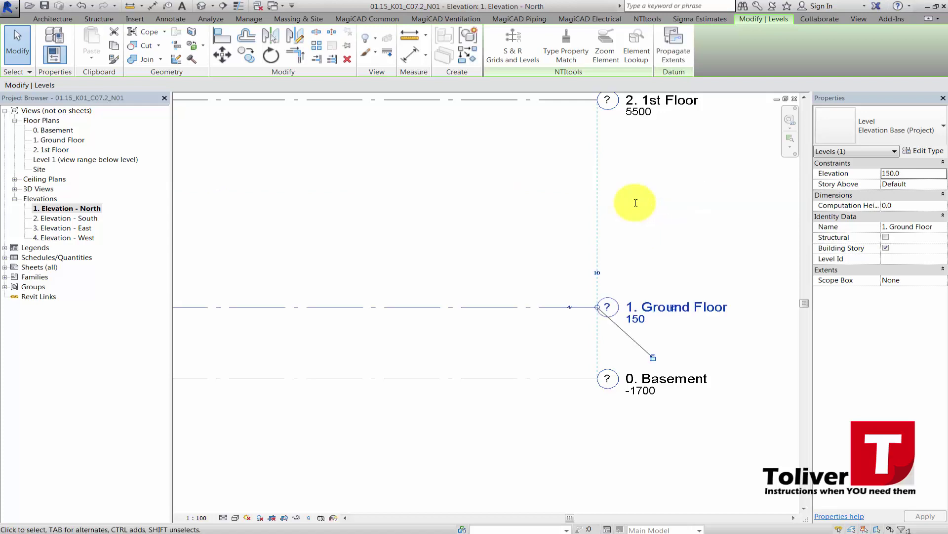
{"action": "left_click", "coordinate": [498, 254]}
{"action": "scroll", "coordinate": [756, 227], "scroll_direction": "down", "scroll_amount": 2}
{"action": "scroll", "coordinate": [543, 250], "scroll_direction": "down", "scroll_amount": 1}
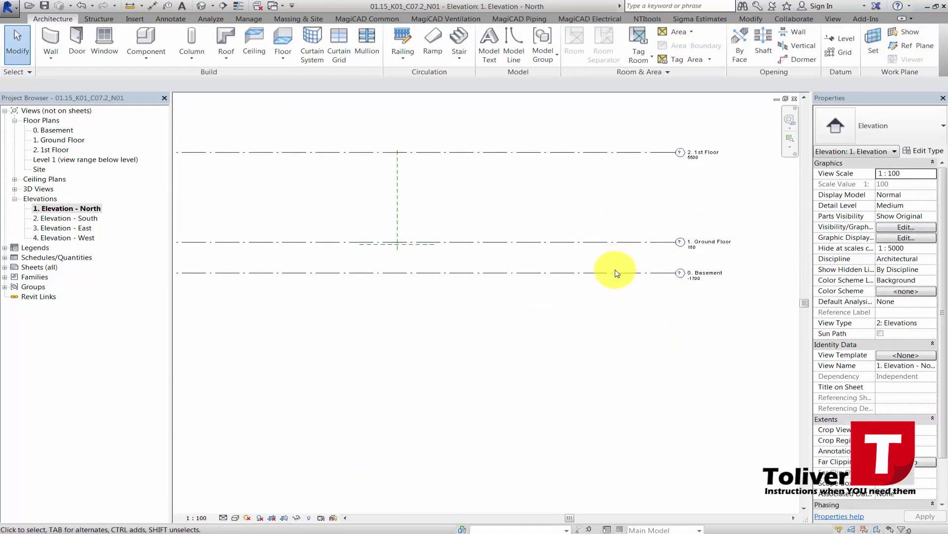
Step: Select the 0. Basement level and open the value of its temporary dimension
{"action": "left_click", "coordinate": [613, 273]}
{"action": "scroll", "coordinate": [505, 291], "scroll_direction": "down", "scroll_amount": 1}
{"action": "middle_click_drag", "start_coordinate": [480, 290], "coordinate": [705, 251]}
{"action": "middle_click_drag", "start_coordinate": [340, 318], "coordinate": [489, 306]}
{"action": "scroll", "coordinate": [337, 251], "scroll_direction": "up", "scroll_amount": 1}
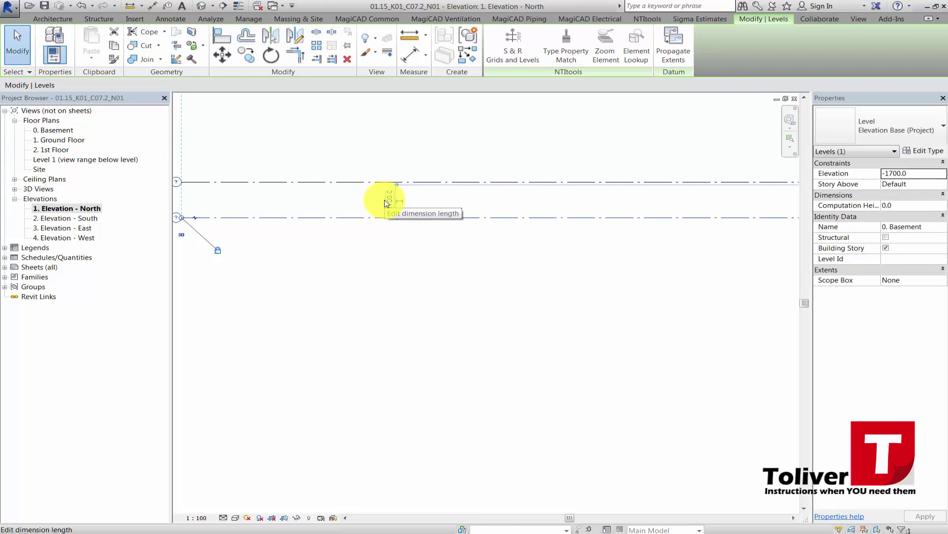
{"action": "left_click", "coordinate": [387, 202]}
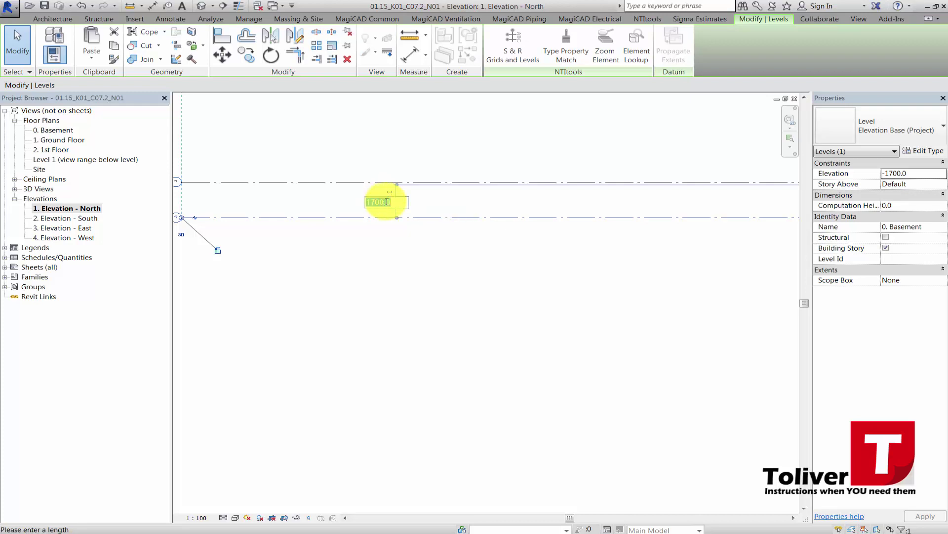
{"action": "scroll", "coordinate": [385, 215], "scroll_direction": "down", "scroll_amount": 5}
{"action": "middle_click_drag", "start_coordinate": [529, 238], "coordinate": [584, 231]}
{"action": "scroll", "coordinate": [413, 187], "scroll_direction": "up", "scroll_amount": 2}
{"action": "scroll", "coordinate": [457, 187], "scroll_direction": "up", "scroll_amount": 4}
{"action": "key", "text": "Escape"}
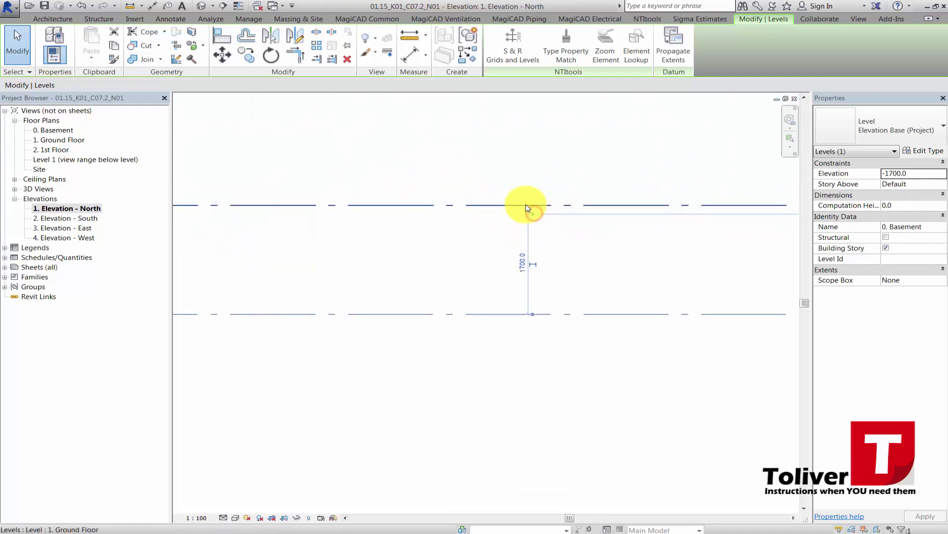
Step: Attach the upper witness line of the 0. Basement level's temporary dimension to the 1. Ground Floor level
{"action": "scroll", "coordinate": [547, 212], "scroll_direction": "down", "scroll_amount": 5}
{"action": "middle_click_drag", "start_coordinate": [555, 214], "coordinate": [105, 278]}
{"action": "scroll", "coordinate": [395, 295], "scroll_direction": "down", "scroll_amount": 2}
{"action": "middle_click_drag", "start_coordinate": [410, 277], "coordinate": [638, 239]}
{"action": "scroll", "coordinate": [327, 244], "scroll_direction": "up", "scroll_amount": 6}
{"action": "left_click_drag", "start_coordinate": [419, 227], "coordinate": [443, 215]}
{"action": "scroll", "coordinate": [408, 286], "scroll_direction": "up", "scroll_amount": 2}
Step: Set the distance between the 0. Basement and 1. Ground Floor levels to 2950 with the temporary dimension
{"action": "left_click", "coordinate": [409, 284]}
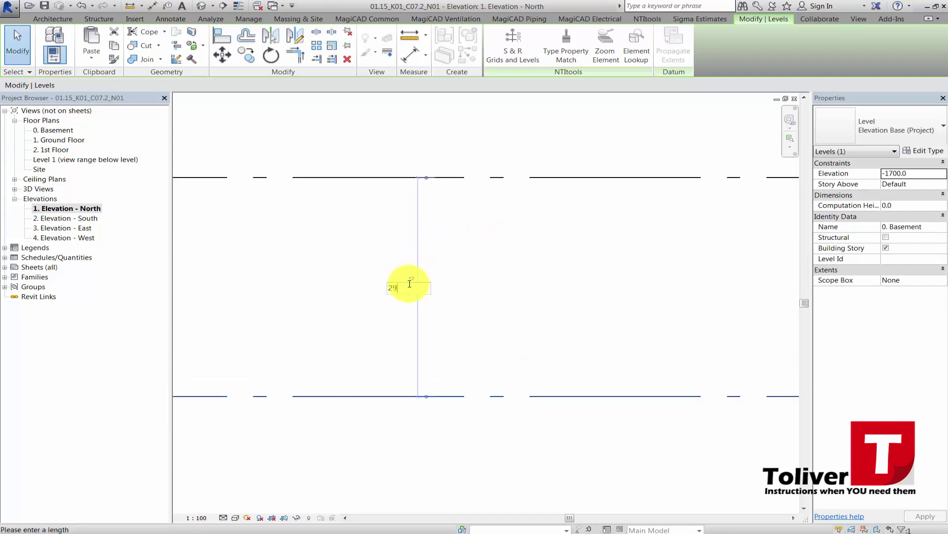
{"action": "type", "text": "2950"}
{"action": "key", "text": "Return"}
{"action": "scroll", "coordinate": [409, 282], "scroll_direction": "down", "scroll_amount": 3}
{"action": "left_click", "coordinate": [490, 423]}
{"action": "scroll", "coordinate": [339, 314], "scroll_direction": "down", "scroll_amount": 4}
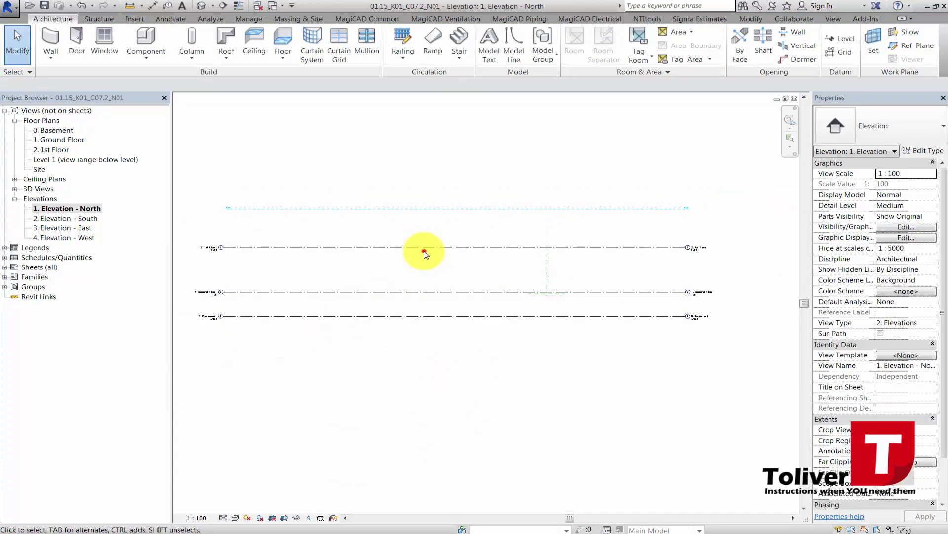
Step: Set the elevation of the 2. 1st Floor level to 3083 at its level head
{"action": "left_click", "coordinate": [424, 248]}
{"action": "scroll", "coordinate": [695, 250], "scroll_direction": "up", "scroll_amount": 4}
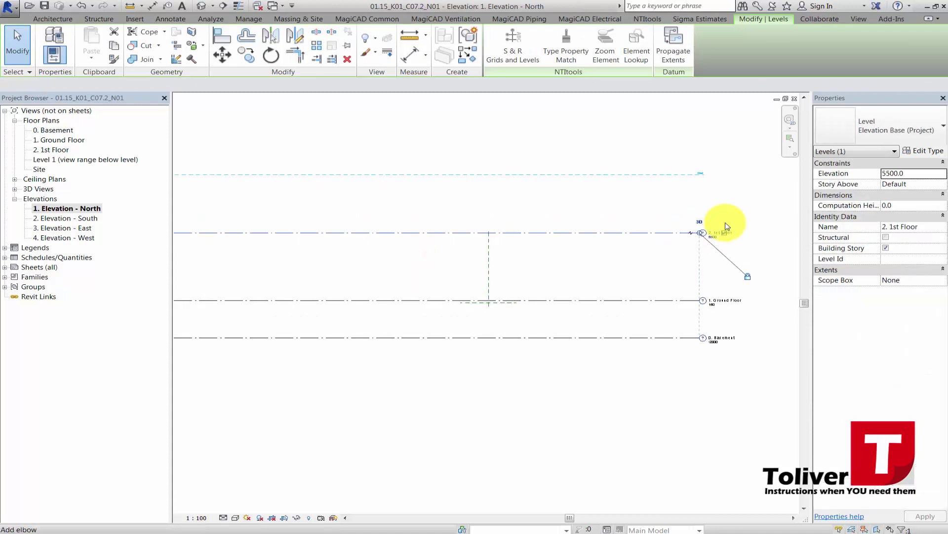
{"action": "scroll", "coordinate": [741, 240], "scroll_direction": "up", "scroll_amount": 2}
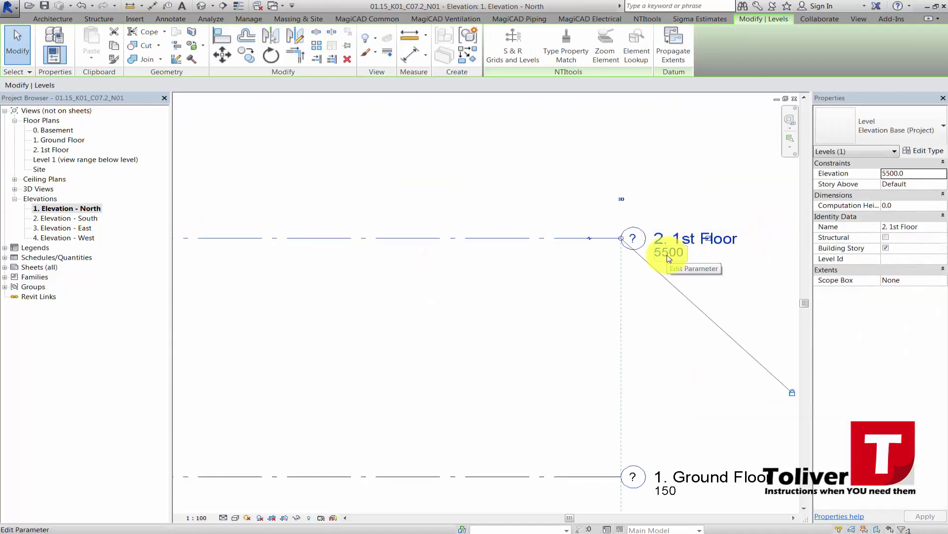
{"action": "left_click", "coordinate": [668, 257]}
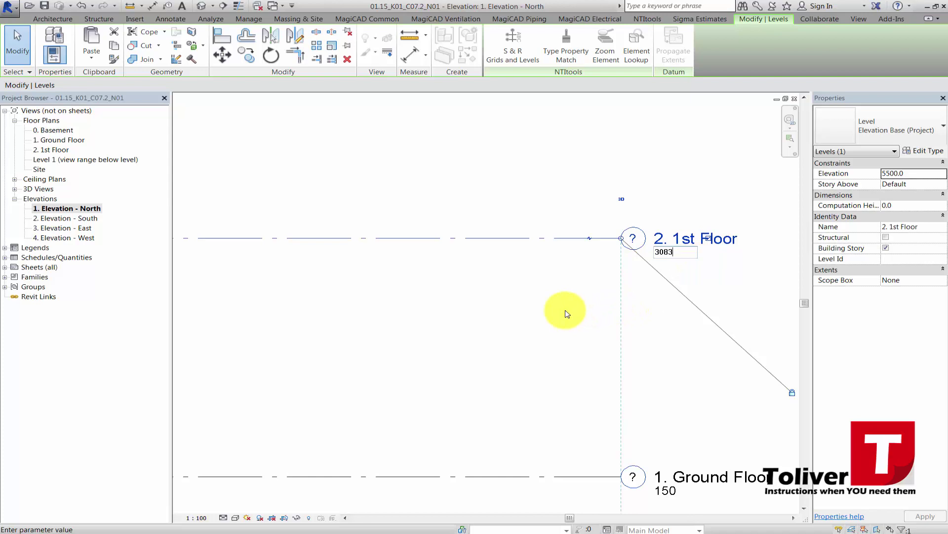
{"action": "key", "text": "Return"}
{"action": "left_click", "coordinate": [531, 292]}
{"action": "scroll", "coordinate": [409, 285], "scroll_direction": "down", "scroll_amount": 2}
{"action": "middle_click_drag", "start_coordinate": [409, 285], "coordinate": [558, 257]}
{"action": "scroll", "coordinate": [484, 258], "scroll_direction": "down", "scroll_amount": 2}
{"action": "scroll", "coordinate": [374, 254], "scroll_direction": "up", "scroll_amount": 2}
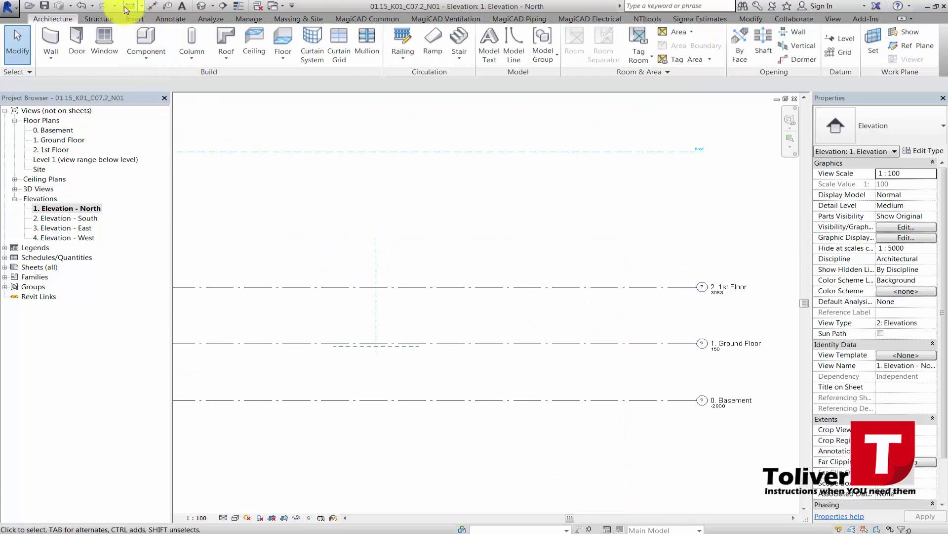
Step: Measure the vertical distance from the 2. 1st Floor level down to the 1. Ground Floor level
{"action": "left_click", "coordinate": [440, 286]}
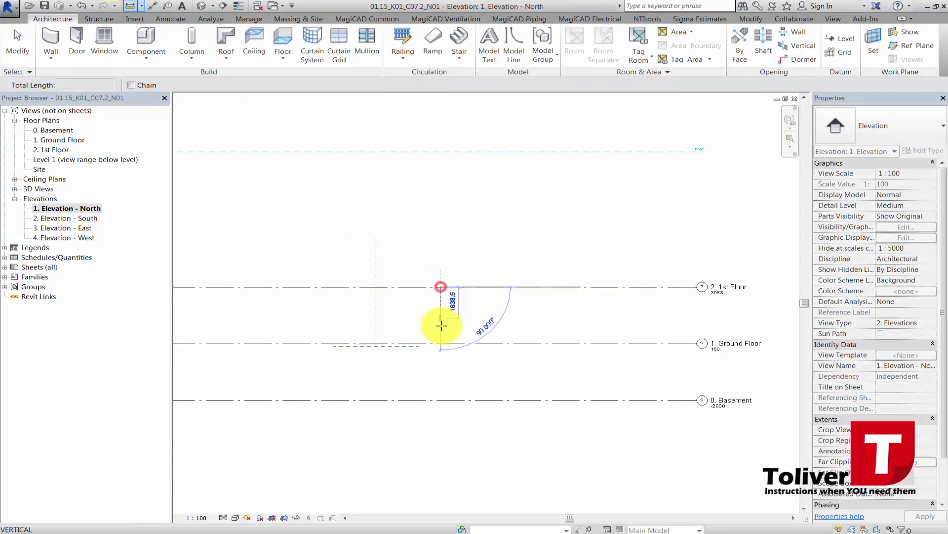
{"action": "left_click", "coordinate": [440, 344]}
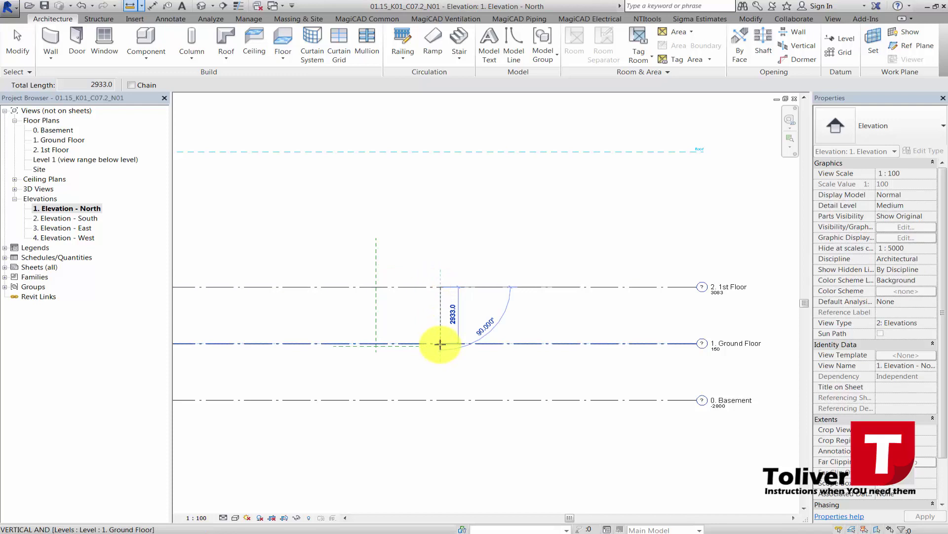
{"action": "scroll", "coordinate": [440, 343], "scroll_direction": "up", "scroll_amount": 1}
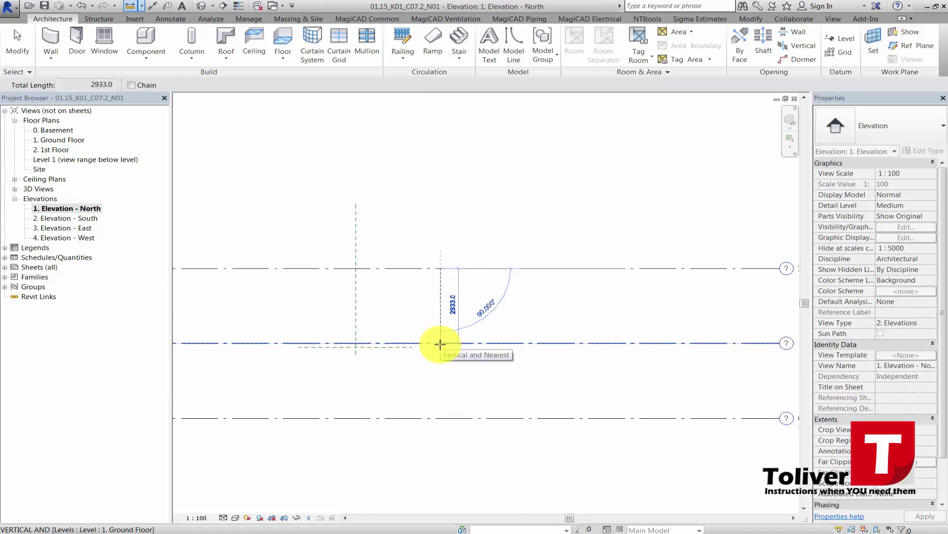
{"action": "scroll", "coordinate": [470, 310], "scroll_direction": "down", "scroll_amount": 1}
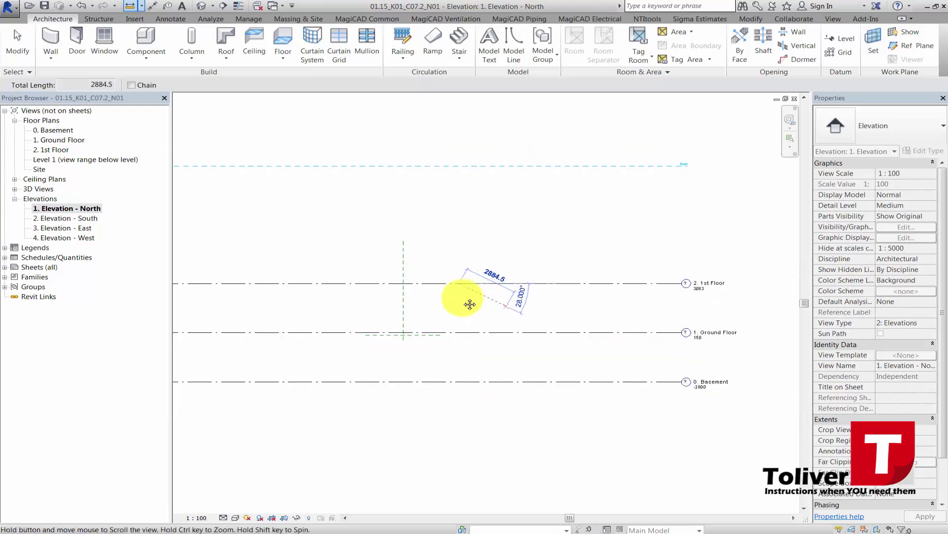
{"action": "key", "text": "Escape"}
{"action": "key", "text": "Escape"}
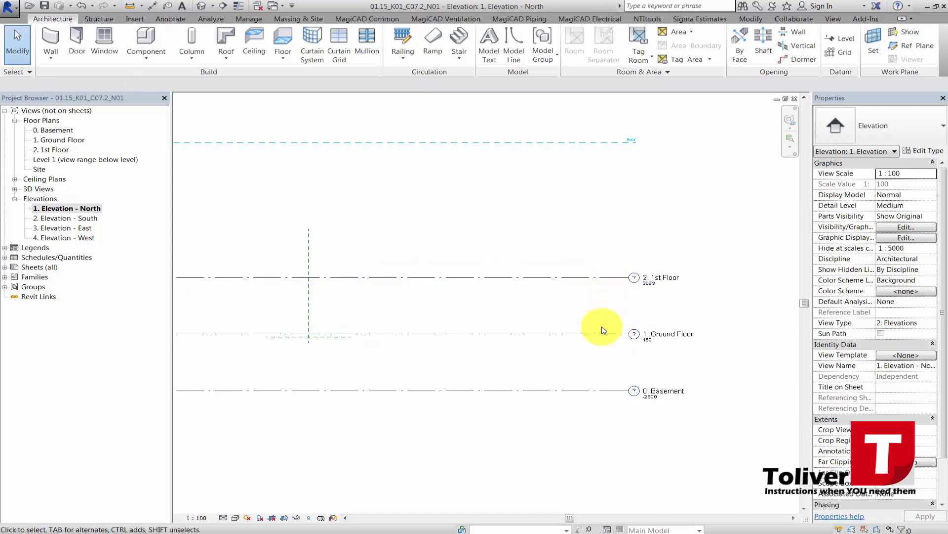
Step: Set the Roof level's distance above the 2. 1st Floor level to 2933 with its temporary dimension
{"action": "scroll", "coordinate": [576, 323], "scroll_direction": "down", "scroll_amount": 2}
{"action": "middle_click_drag", "start_coordinate": [537, 283], "coordinate": [641, 300]}
{"action": "left_click", "coordinate": [568, 221]}
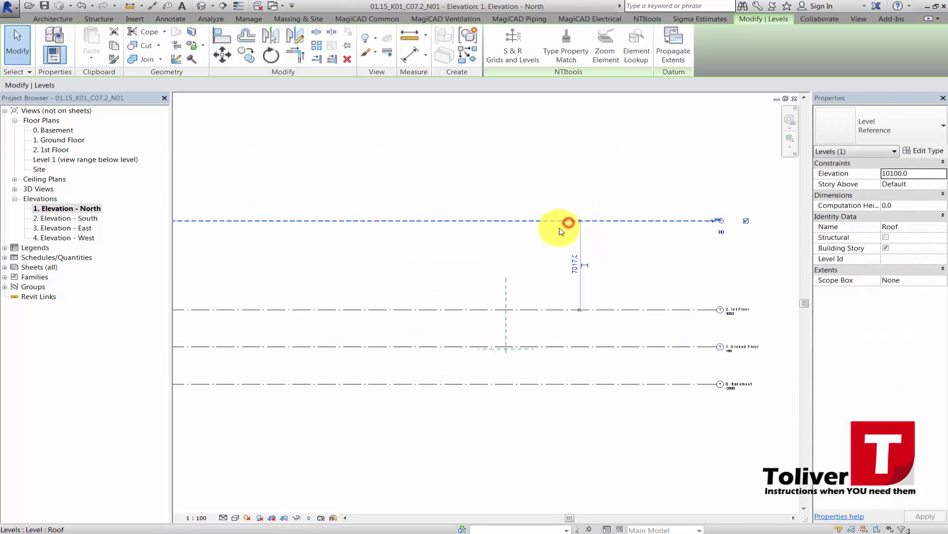
{"action": "left_click", "coordinate": [574, 269]}
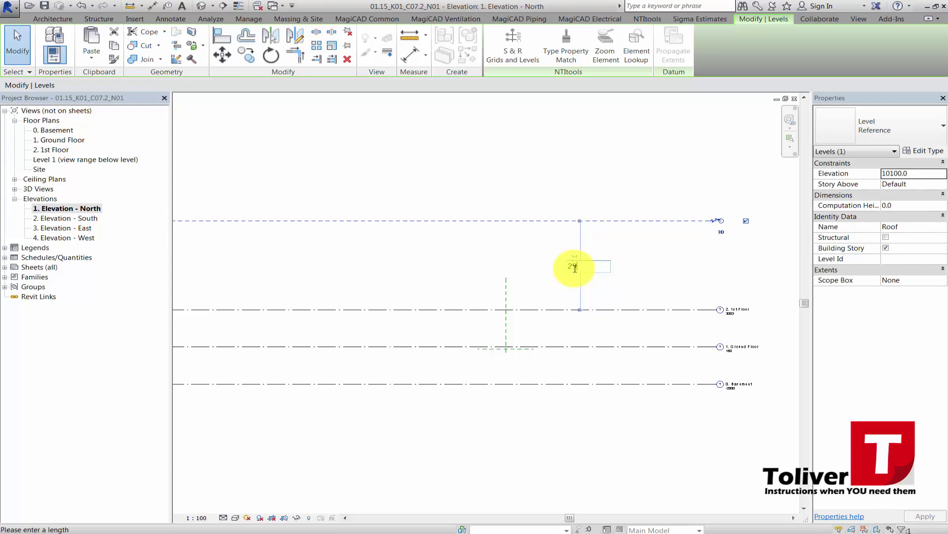
{"action": "key", "text": "Return"}
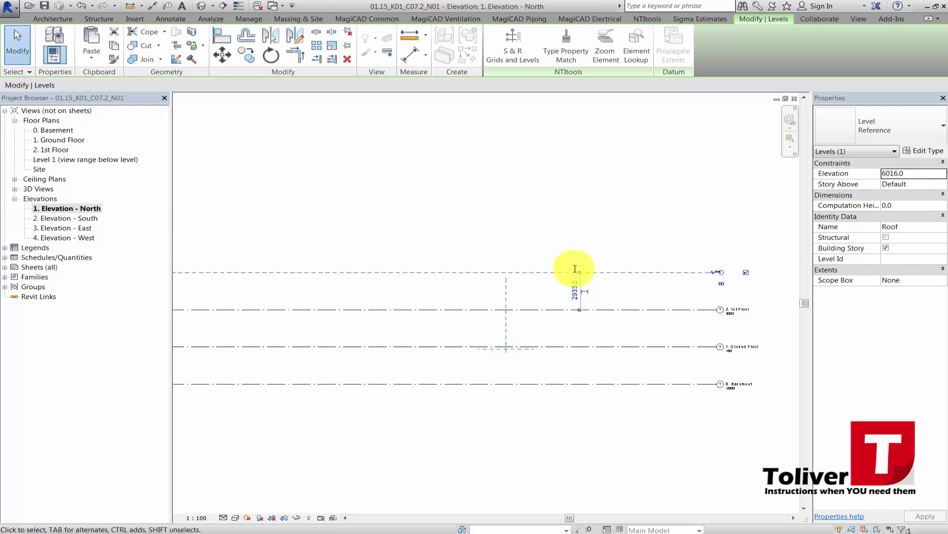
{"action": "left_click", "coordinate": [619, 330]}
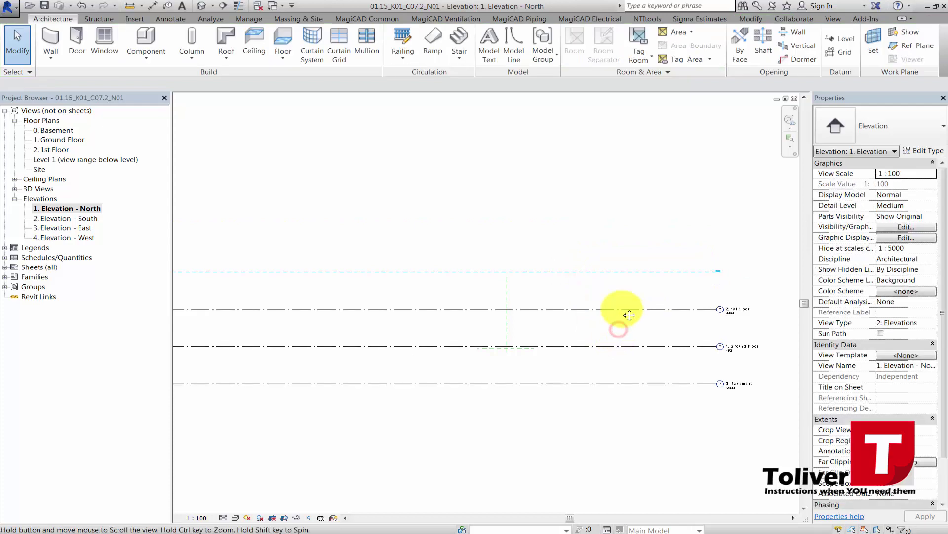
Step: Inspect the level heads and the spacing of all four levels across the North elevation
{"action": "scroll", "coordinate": [617, 296], "scroll_direction": "up", "scroll_amount": 5}
{"action": "middle_click_drag", "start_coordinate": [653, 306], "coordinate": [657, 320]}
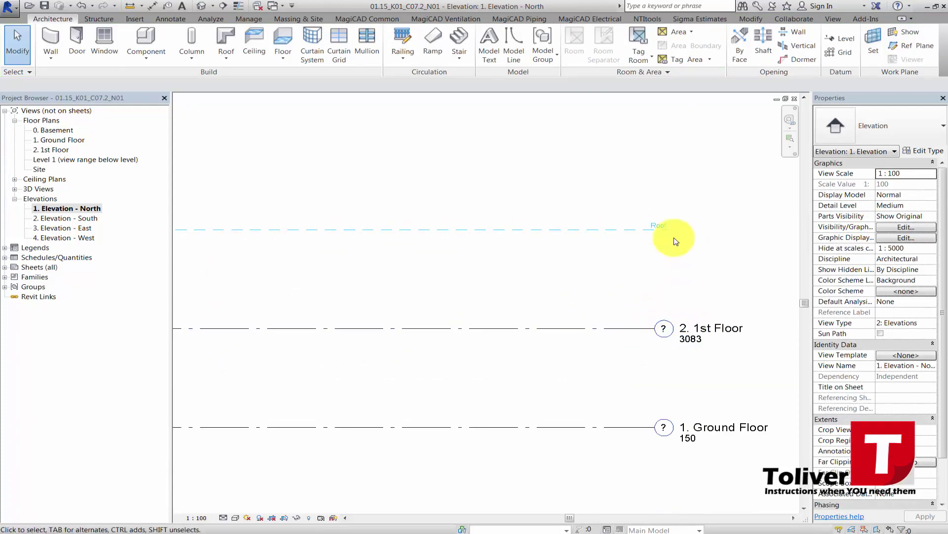
{"action": "scroll", "coordinate": [662, 241], "scroll_direction": "down", "scroll_amount": 4}
{"action": "scroll", "coordinate": [505, 332], "scroll_direction": "down", "scroll_amount": 2}
{"action": "middle_click_drag", "start_coordinate": [506, 333], "coordinate": [601, 315]}
{"action": "scroll", "coordinate": [599, 316], "scroll_direction": "down", "scroll_amount": 1}
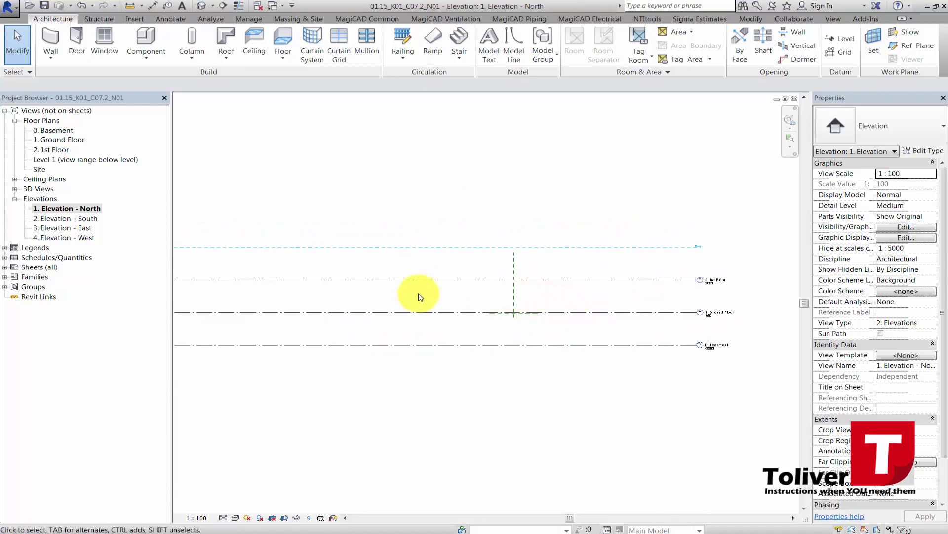
{"action": "scroll", "coordinate": [382, 297], "scroll_direction": "down", "scroll_amount": 1}
{"action": "middle_click_drag", "start_coordinate": [383, 298], "coordinate": [465, 282]}
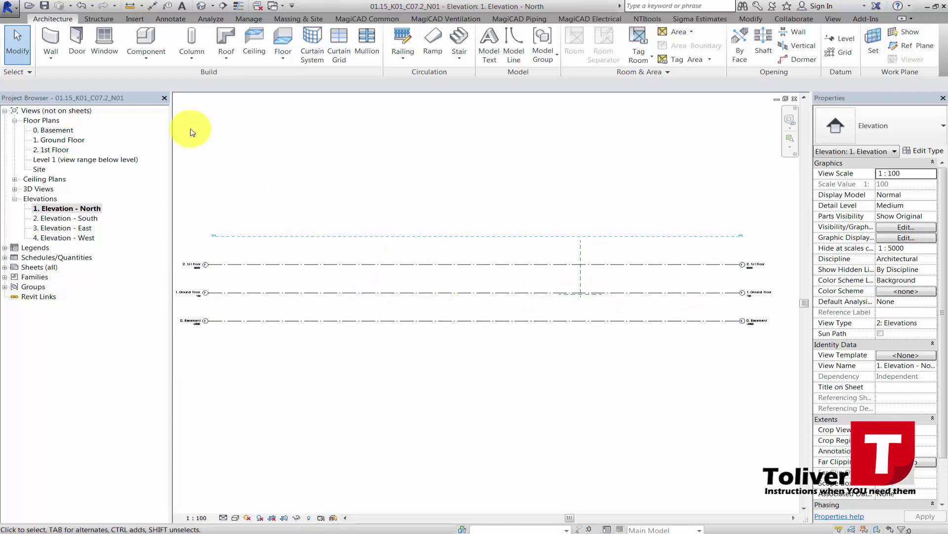
Step: Open the 1. Ground Floor plan view and bring the four elevation markers into view
{"action": "double_click", "coordinate": [55, 142]}
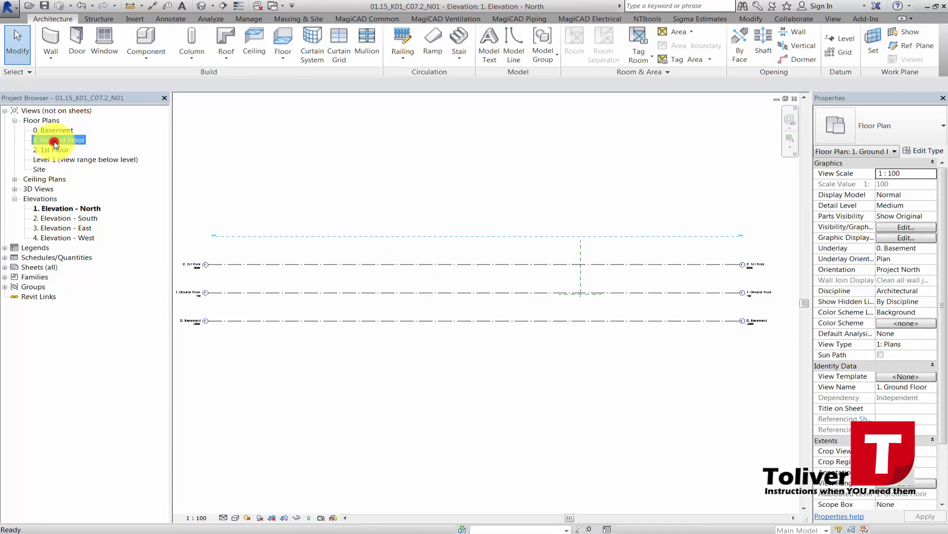
{"action": "middle_click_drag", "start_coordinate": [533, 302], "coordinate": [433, 300]}
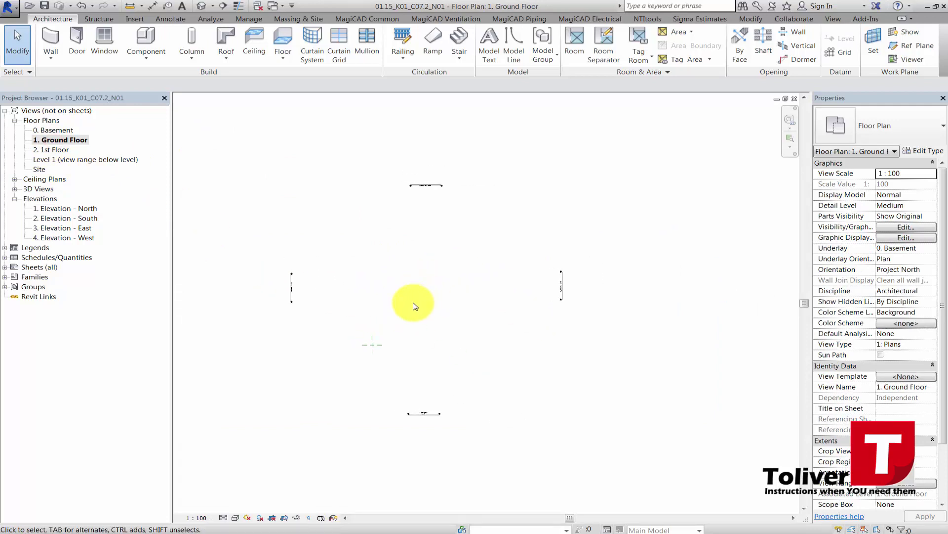